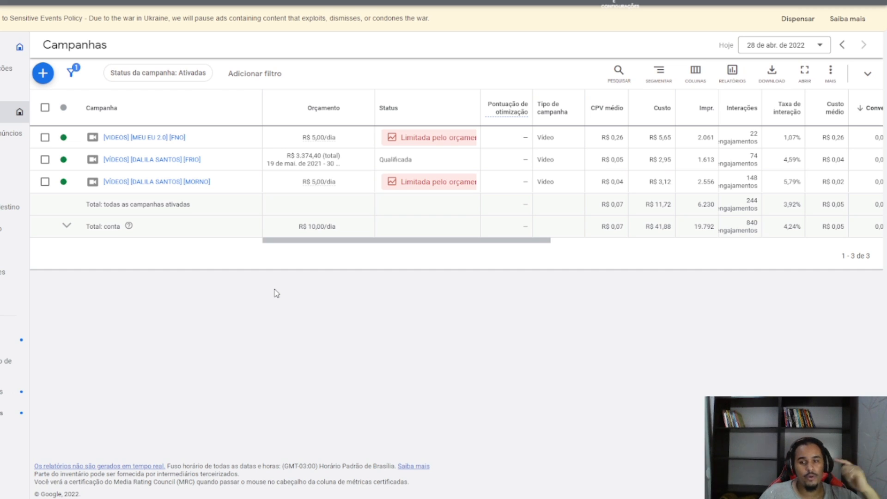
Start a new Vídeo campaign without a goal, using the Campanha de vídeo personalizada subtype
{"action": "left_click", "coordinate": [43, 73]}
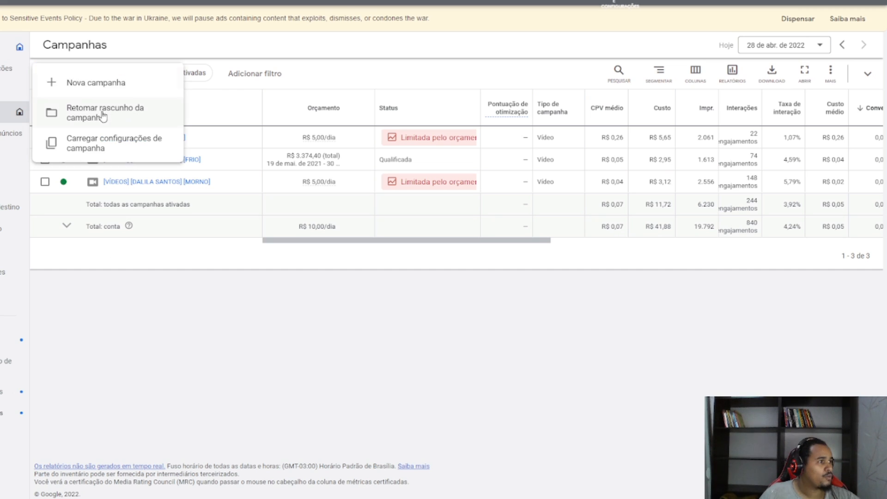
{"action": "left_click", "coordinate": [97, 86]}
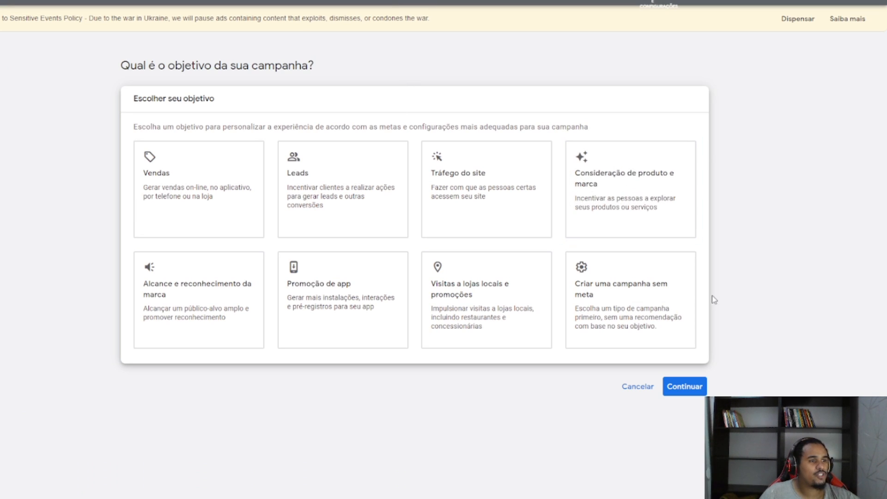
{"action": "left_click", "coordinate": [588, 293]}
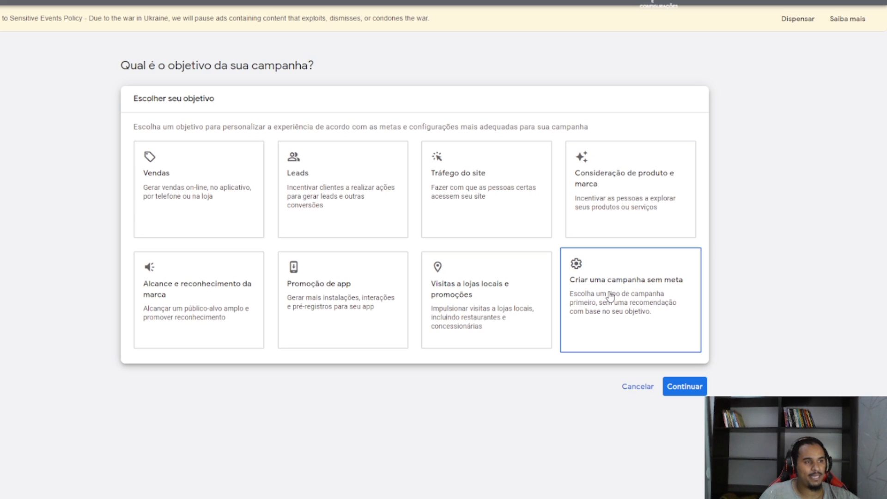
{"action": "scroll", "coordinate": [610, 298], "scroll_direction": "down", "scroll_amount": 7}
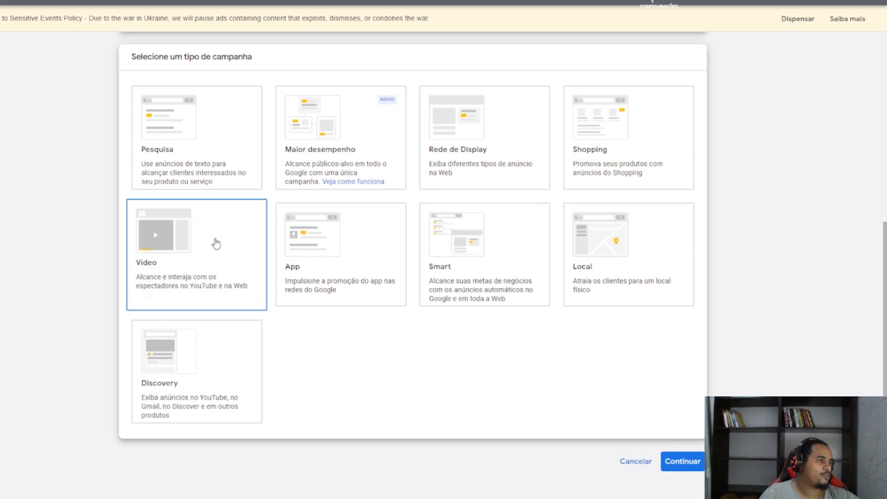
{"action": "left_click", "coordinate": [195, 249]}
{"action": "scroll", "coordinate": [195, 248], "scroll_direction": "down", "scroll_amount": 7}
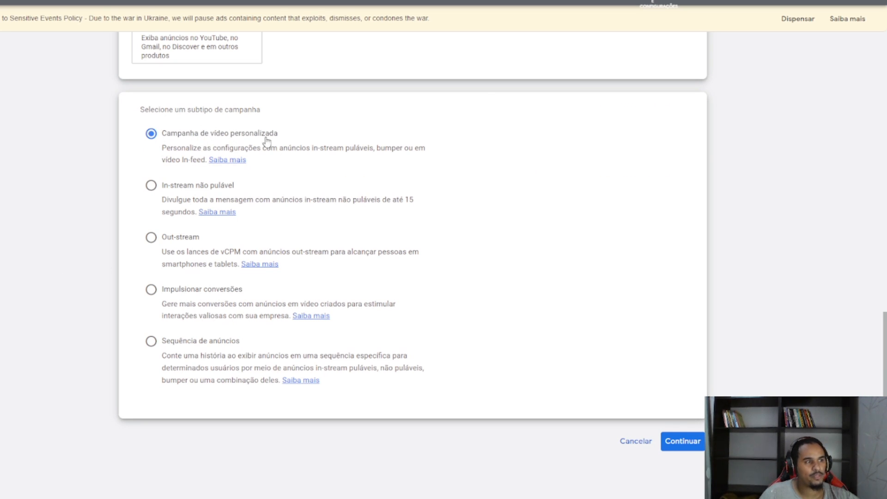
{"action": "left_click", "coordinate": [674, 445]}
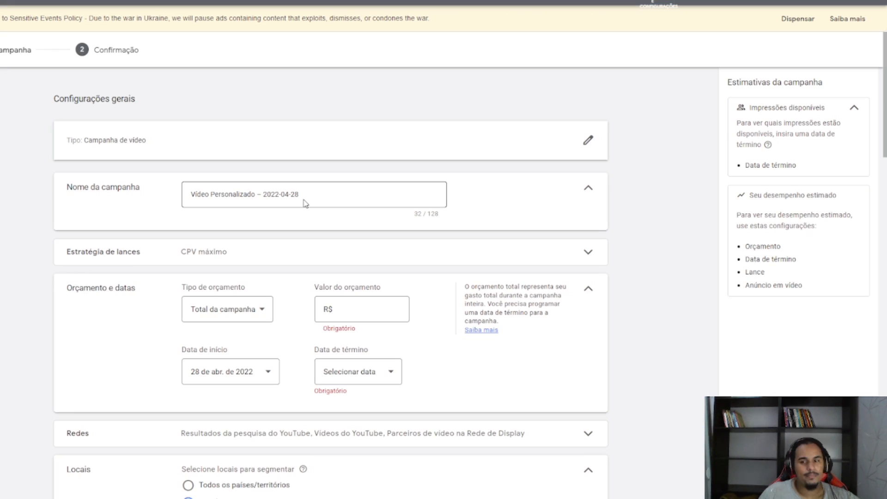
Name the campaign "[VIDEOS] [MEU EU 2.0] [7 PLATAFORMAS]"
{"action": "left_click", "coordinate": [325, 194]}
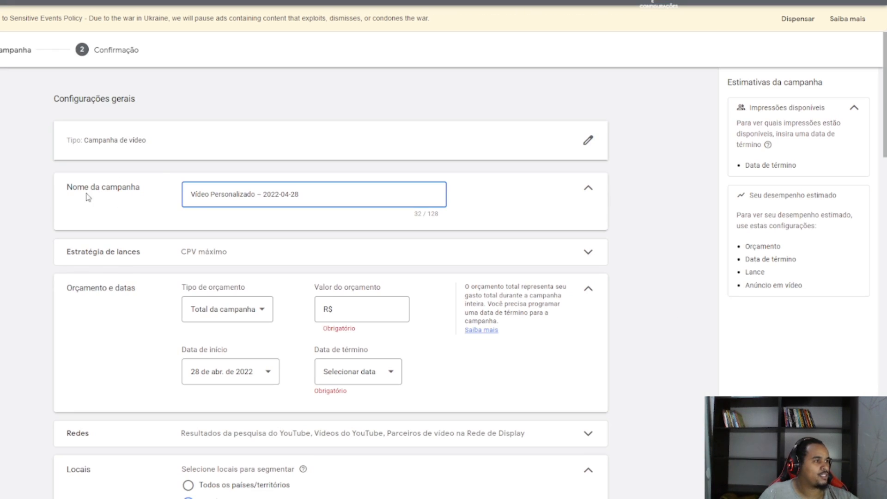
{"action": "triple_click", "coordinate": [233, 199]}
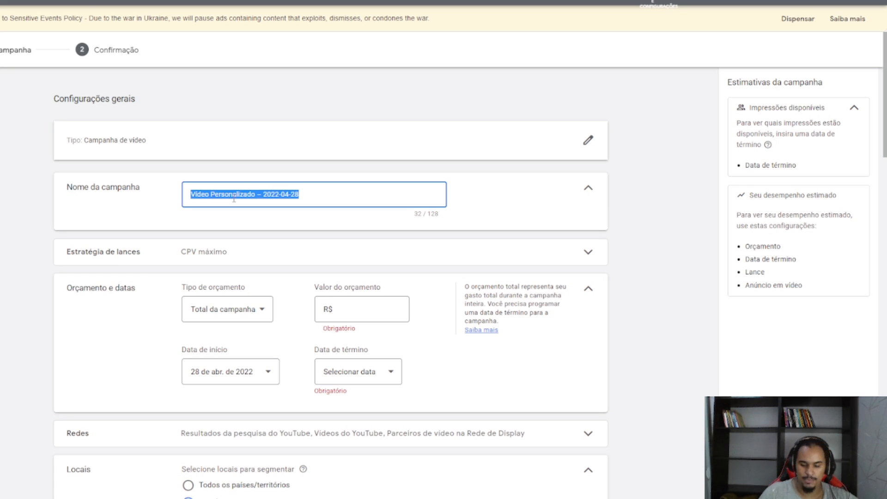
{"action": "key", "text": "ctrl+v"}
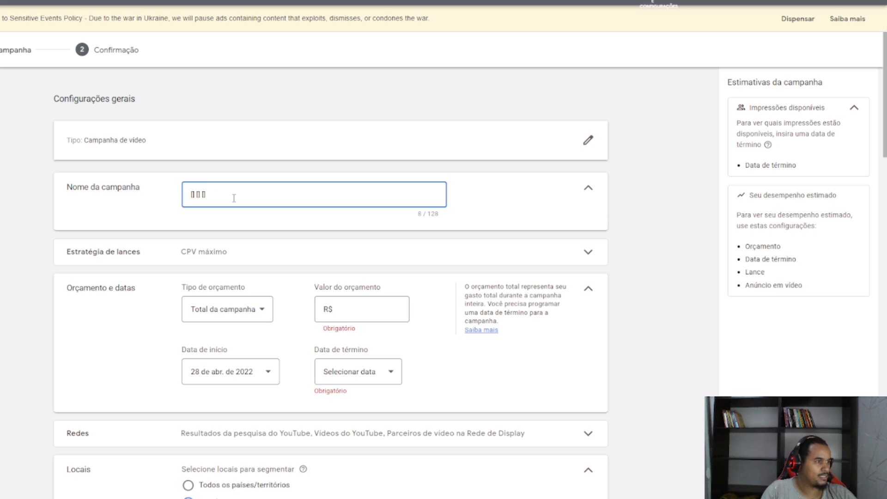
{"action": "type", "text": "[VIDEOS] ["}
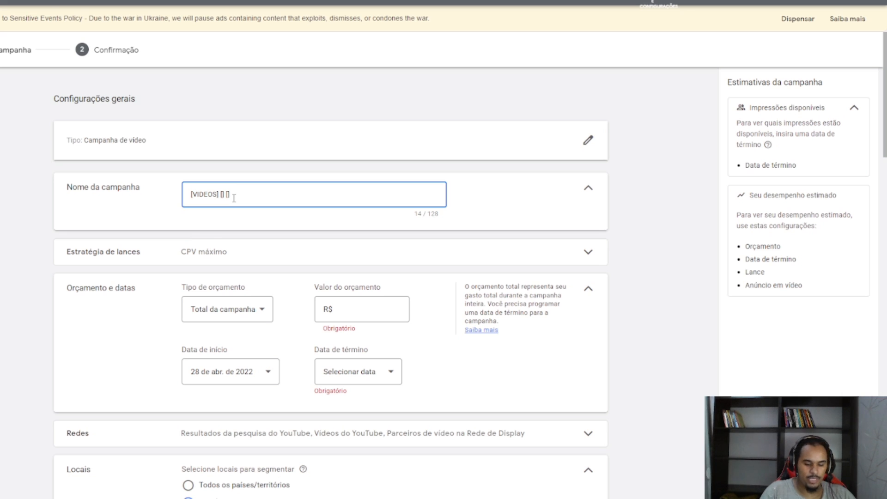
{"action": "type", "text": "MEU EU 2."}
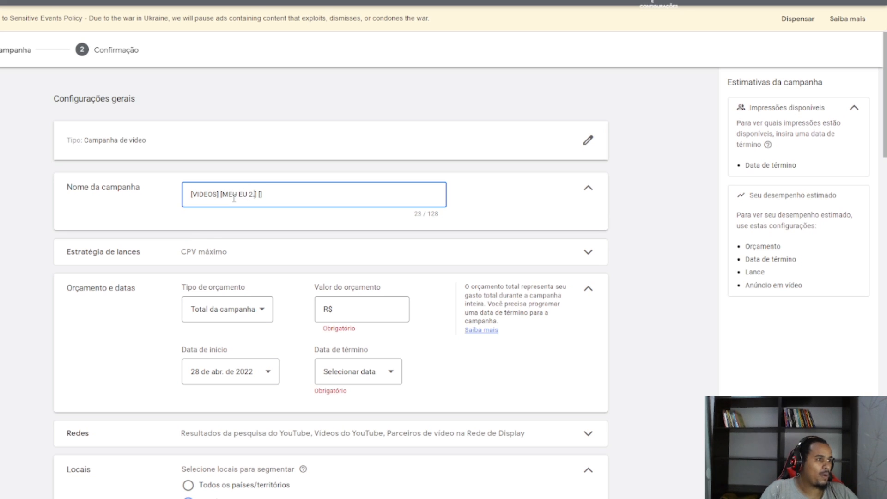
{"action": "type", "text": "0"}
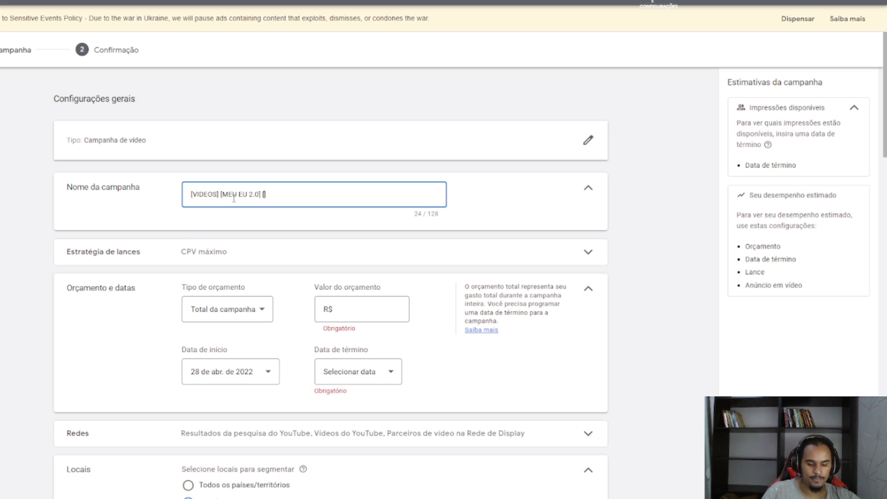
{"action": "type", "text": "7 PLATAFORMAS"}
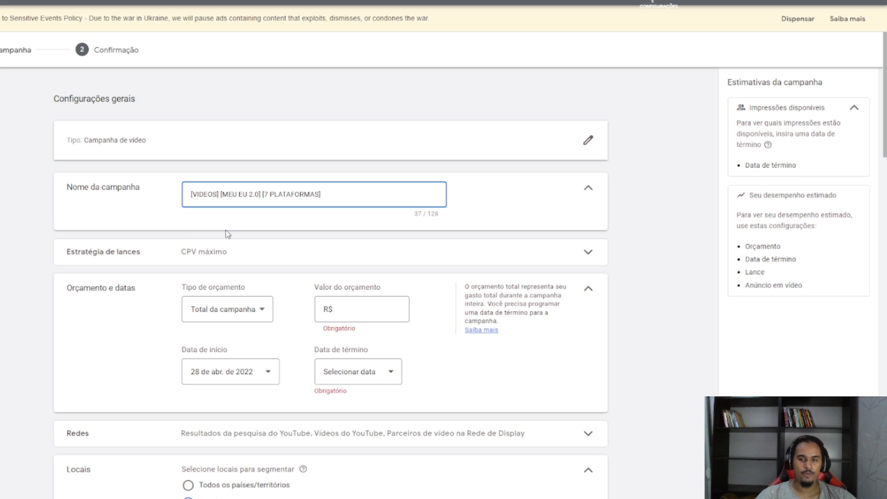
Expand the bid strategy settings for review and set the campaign's budget type to Diário
{"action": "left_click", "coordinate": [227, 252]}
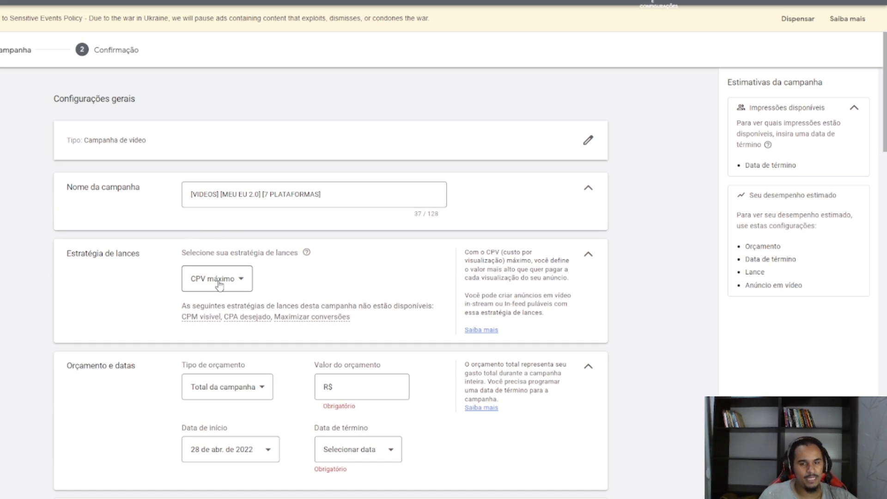
{"action": "scroll", "coordinate": [219, 284], "scroll_direction": "down", "scroll_amount": 2}
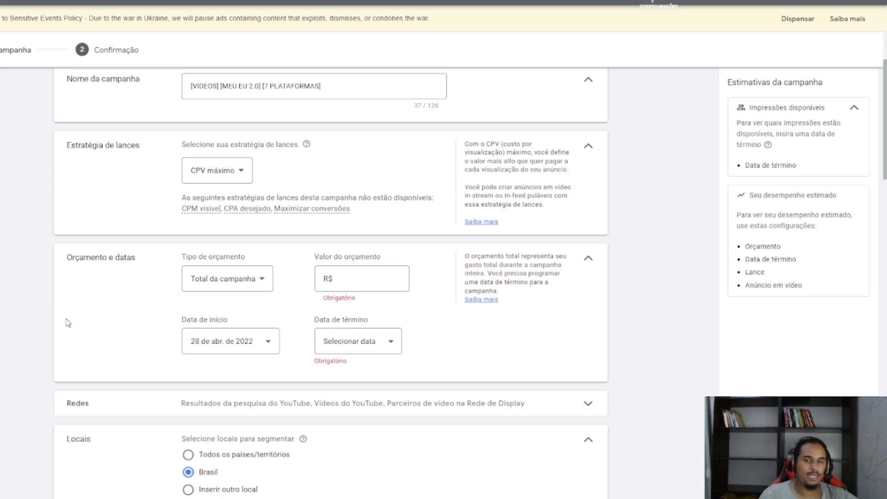
{"action": "left_click", "coordinate": [233, 282]}
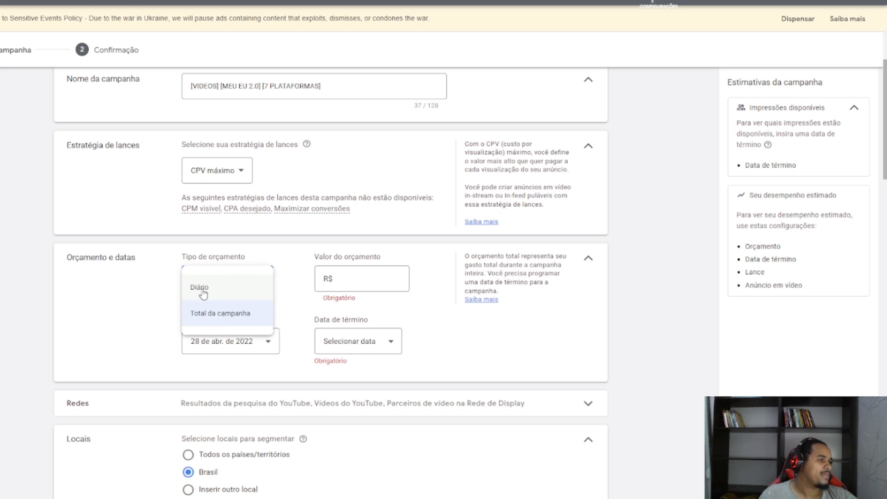
{"action": "left_click", "coordinate": [229, 287]}
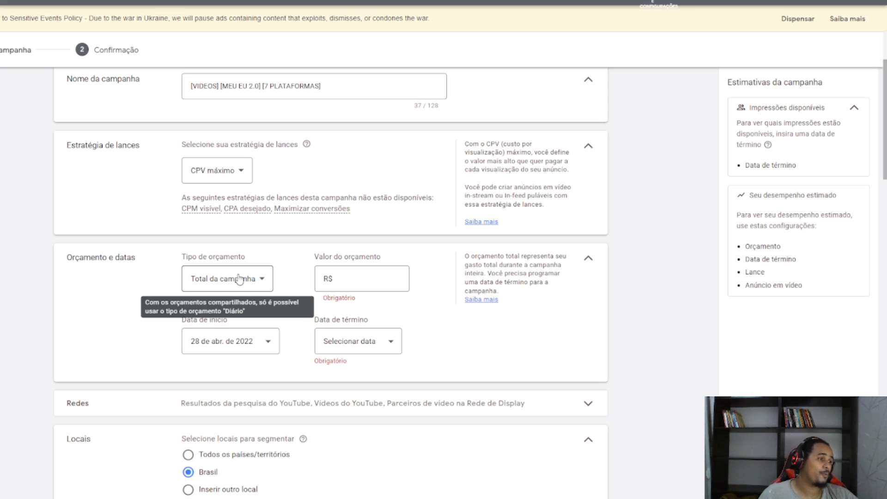
{"action": "left_click", "coordinate": [239, 278]}
{"action": "left_click", "coordinate": [226, 285]}
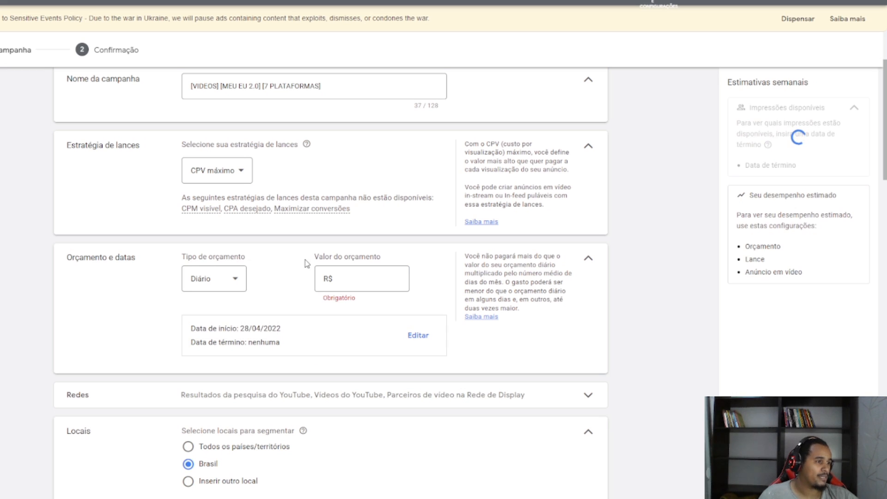
Enter R$ 1,00 as the campaign's daily budget
{"action": "left_click", "coordinate": [378, 280]}
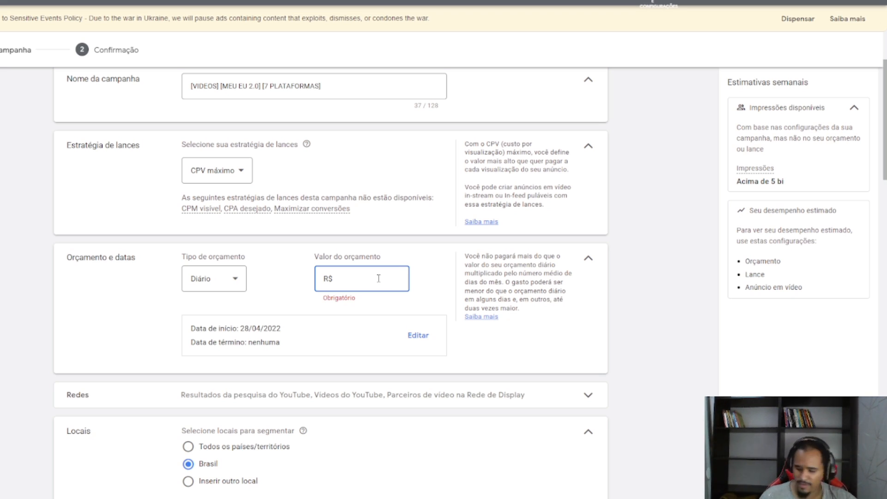
{"action": "type", "text": "1,00"}
{"action": "key", "text": "Tab"}
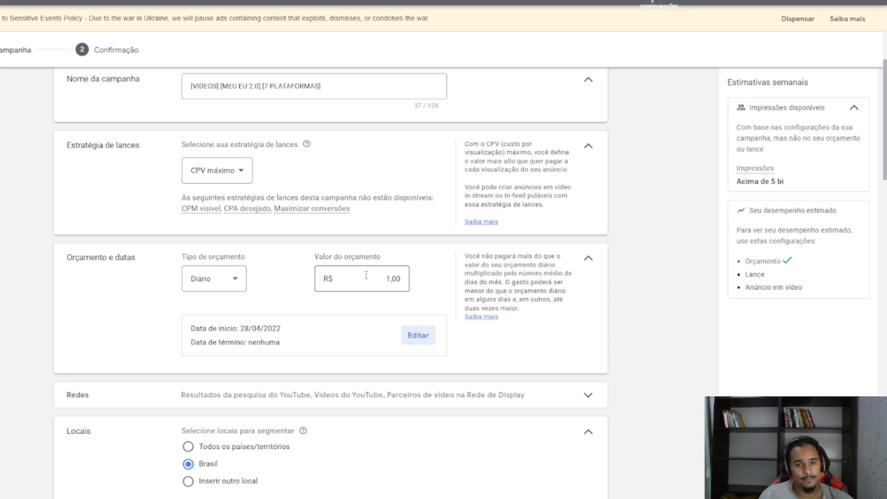
Set the campaign's daily budget to R$ 10,00
{"action": "left_click_drag", "start_coordinate": [367, 275], "coordinate": [435, 282]}
{"action": "type", "text": "10"}
{"action": "key", "text": "Tab"}
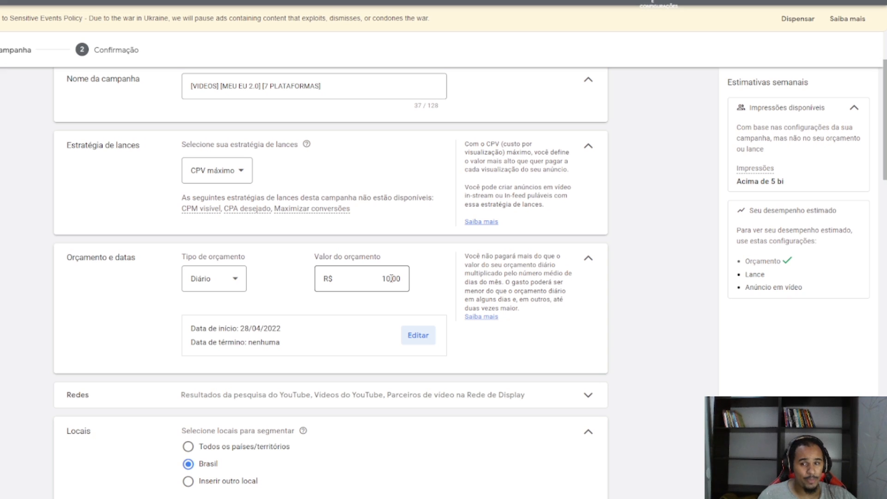
Exclude Parceiros de vídeo na Rede de Display from the campaign's networks
{"action": "scroll", "coordinate": [391, 278], "scroll_direction": "down", "scroll_amount": 1}
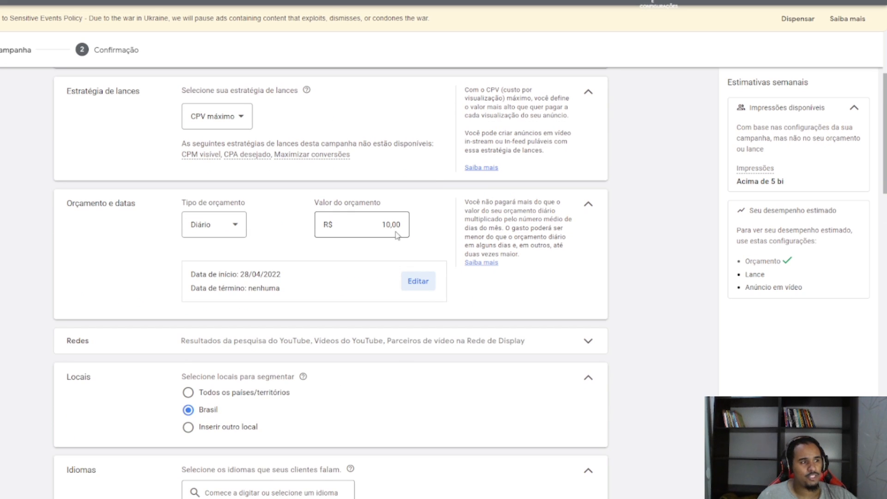
{"action": "scroll", "coordinate": [401, 320], "scroll_direction": "down", "scroll_amount": 1}
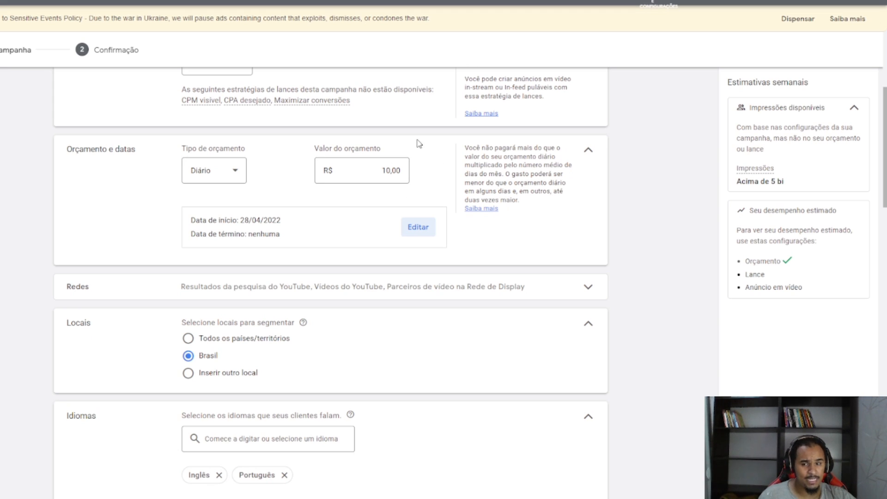
{"action": "left_click_drag", "start_coordinate": [176, 244], "coordinate": [322, 240]}
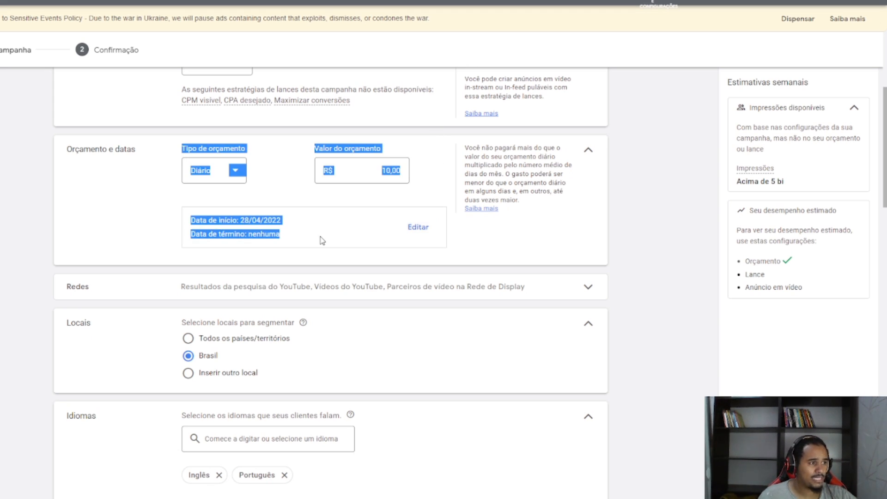
{"action": "triple_click", "coordinate": [323, 241]}
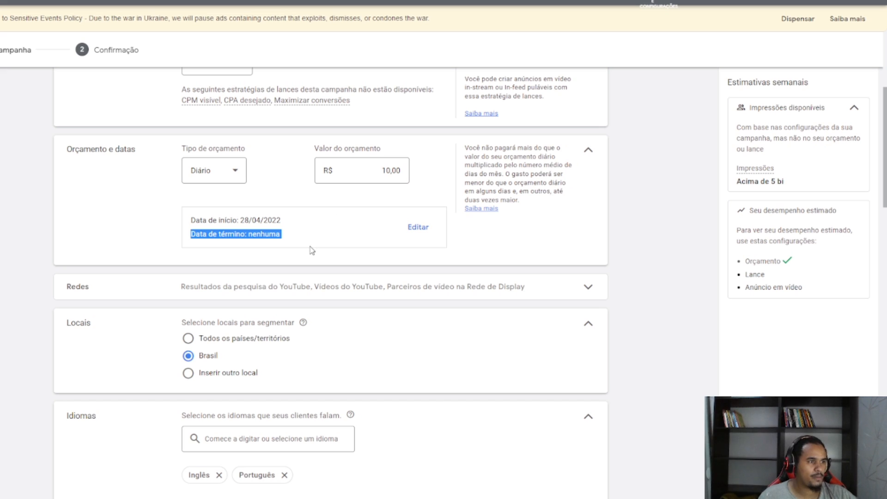
{"action": "left_click", "coordinate": [323, 283]}
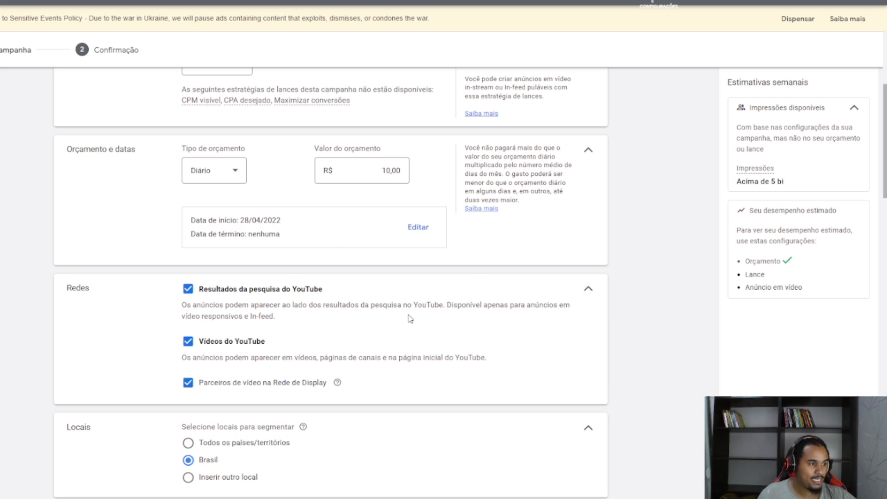
{"action": "scroll", "coordinate": [254, 337], "scroll_direction": "down", "scroll_amount": 2}
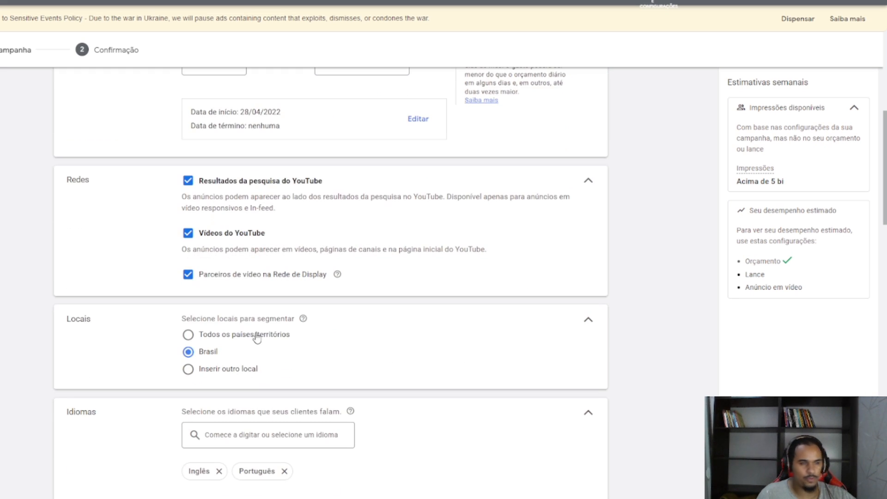
{"action": "left_click", "coordinate": [198, 277]}
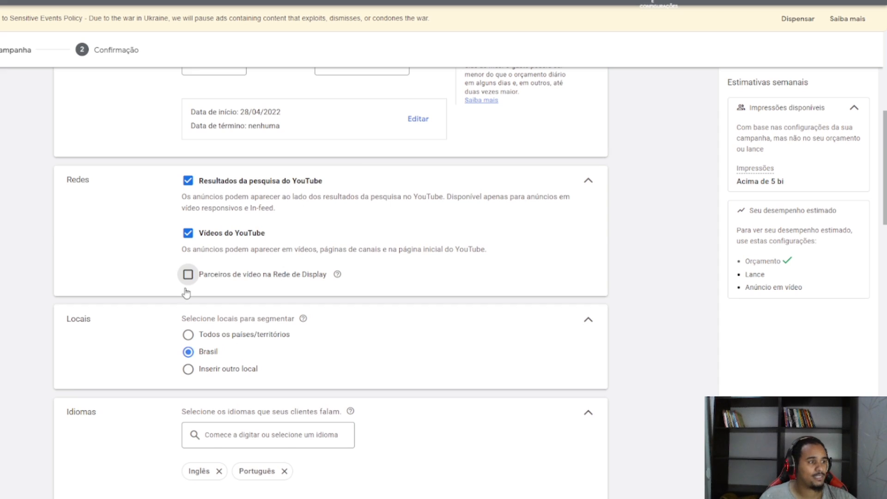
Exclude Vídeos incorporados do YouTube and Vídeos com transmissão ao vivo from the content types that can show the ads
{"action": "scroll", "coordinate": [185, 291], "scroll_direction": "down", "scroll_amount": 3}
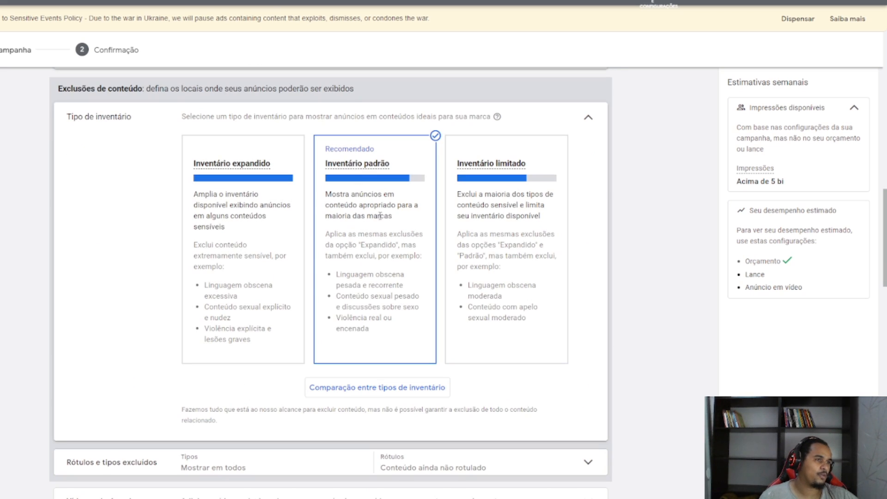
{"action": "scroll", "coordinate": [399, 237], "scroll_direction": "down", "scroll_amount": 3}
{"action": "left_click", "coordinate": [390, 311]}
{"action": "scroll", "coordinate": [364, 324], "scroll_direction": "down", "scroll_amount": 2}
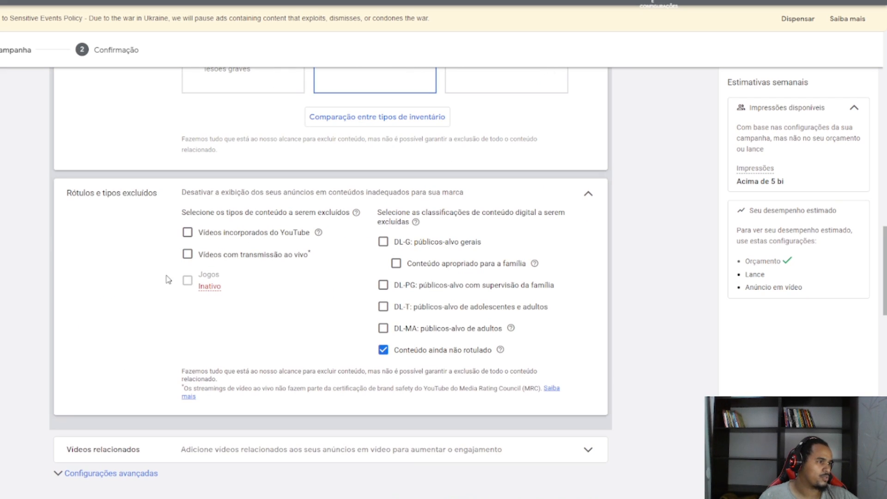
{"action": "left_click", "coordinate": [189, 234]}
{"action": "left_click", "coordinate": [188, 254]}
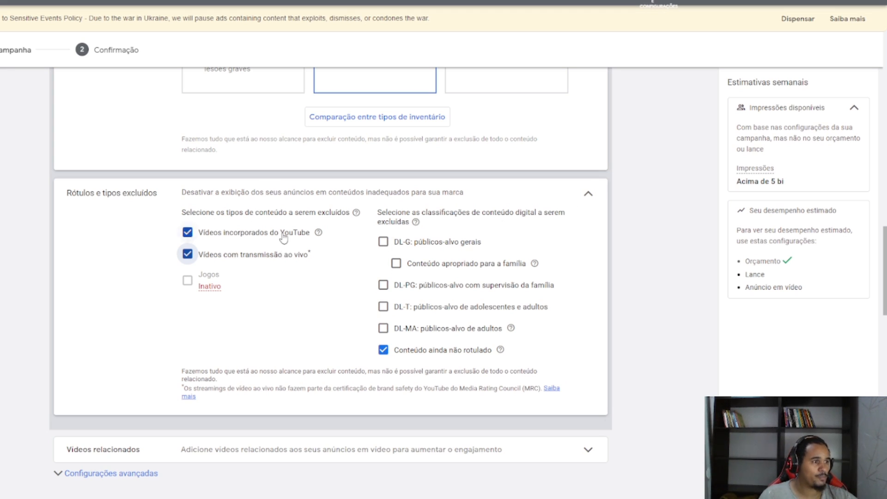
Open the campaign's related videos settings and look through the channel's video list in YouTube Studio
{"action": "left_click", "coordinate": [538, 188]}
{"action": "left_click", "coordinate": [216, 228]}
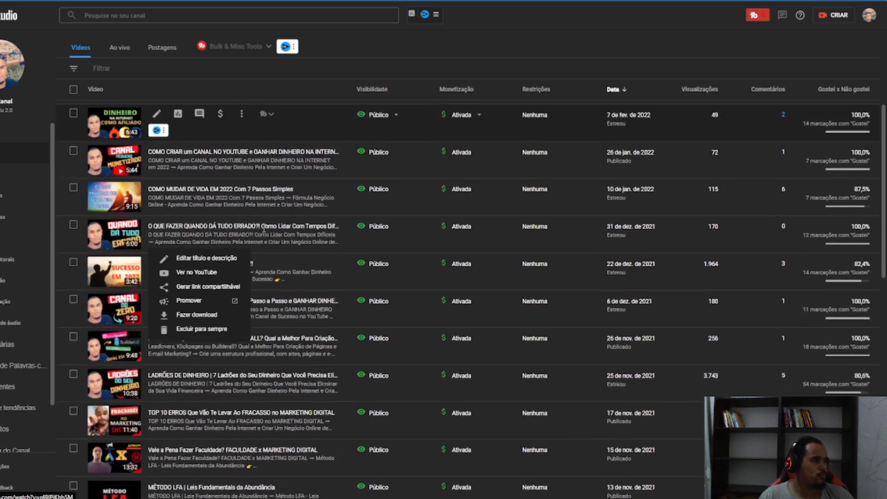
{"action": "scroll", "coordinate": [263, 228], "scroll_direction": "up", "scroll_amount": 4}
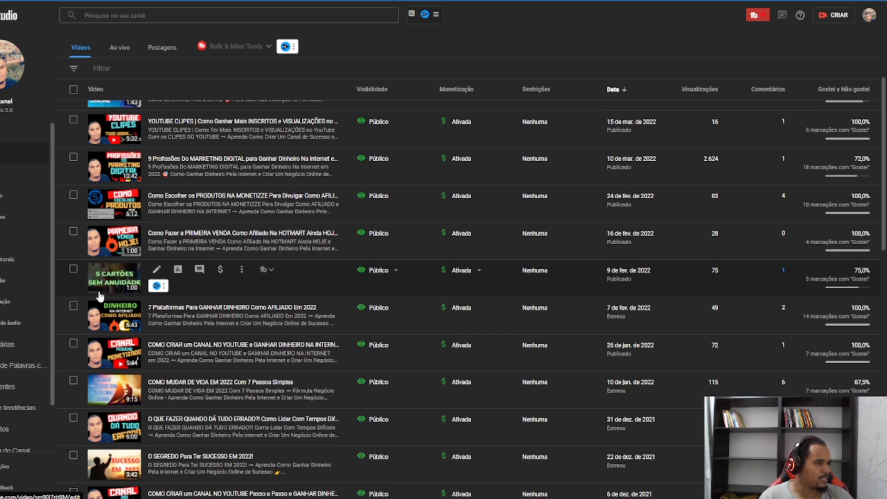
{"action": "scroll", "coordinate": [100, 296], "scroll_direction": "up", "scroll_amount": 1}
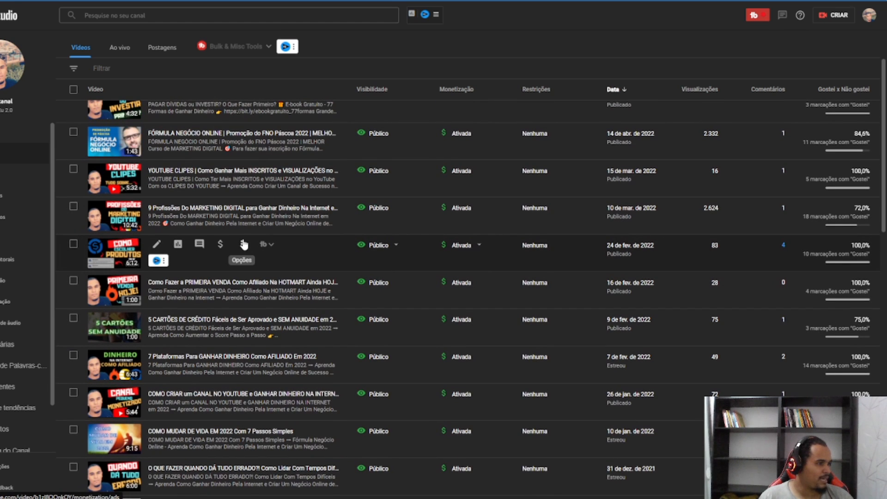
{"action": "left_click", "coordinate": [244, 244]}
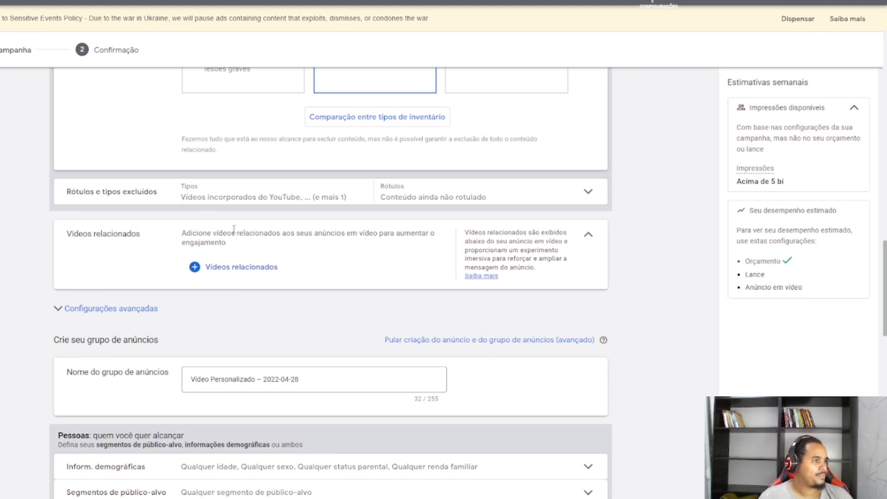
Add the channel video "Como Escolher os PRODUTOS NA MONETIZZE" as the campaign's first related video using its copied link
{"action": "left_click", "coordinate": [247, 276]}
{"action": "left_click", "coordinate": [185, 118]}
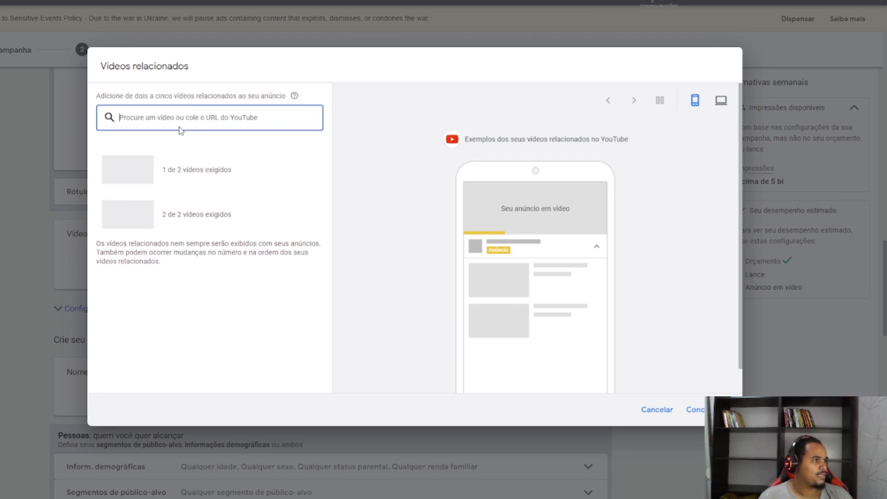
{"action": "key", "text": "ctrl+v"}
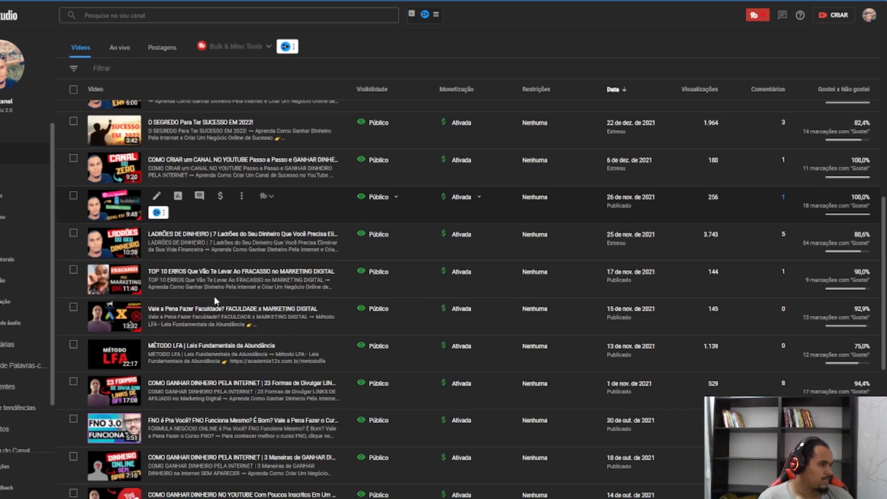
Copy the link of the Negócio Físico x Negócio Digital video in YouTube Studio and save it as the second related video in Google Ads
{"action": "scroll", "coordinate": [257, 333], "scroll_direction": "down", "scroll_amount": 3}
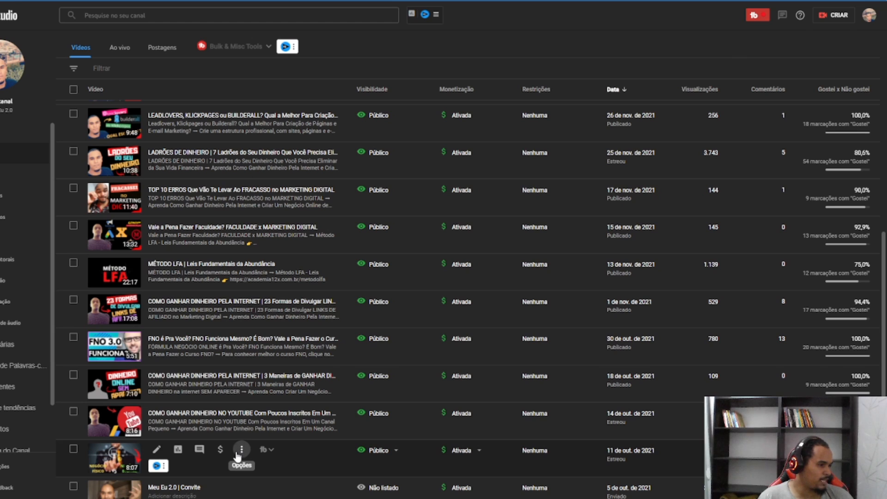
{"action": "left_click", "coordinate": [242, 450]}
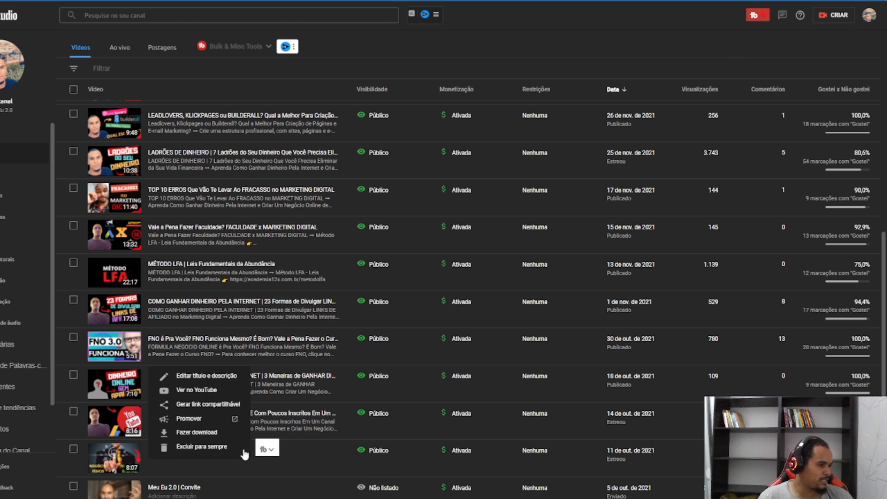
{"action": "right_click", "coordinate": [197, 394]}
{"action": "left_click", "coordinate": [239, 346]}
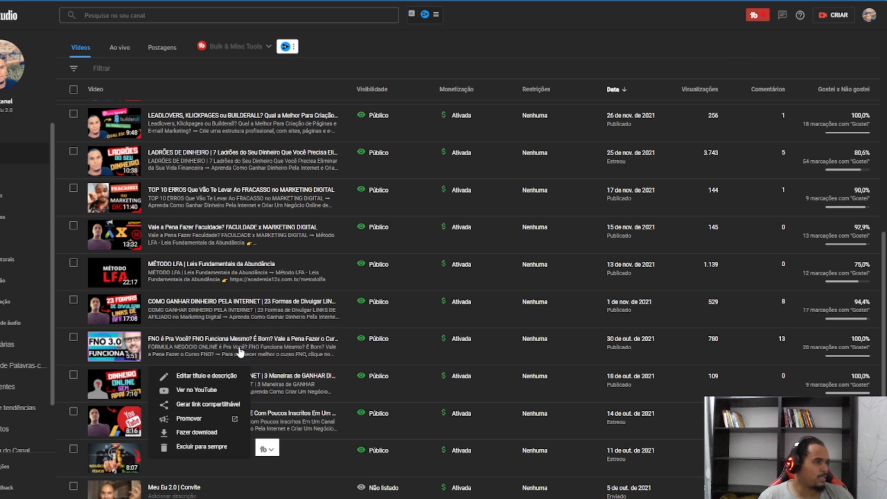
{"action": "key", "text": "alt+Tab"}
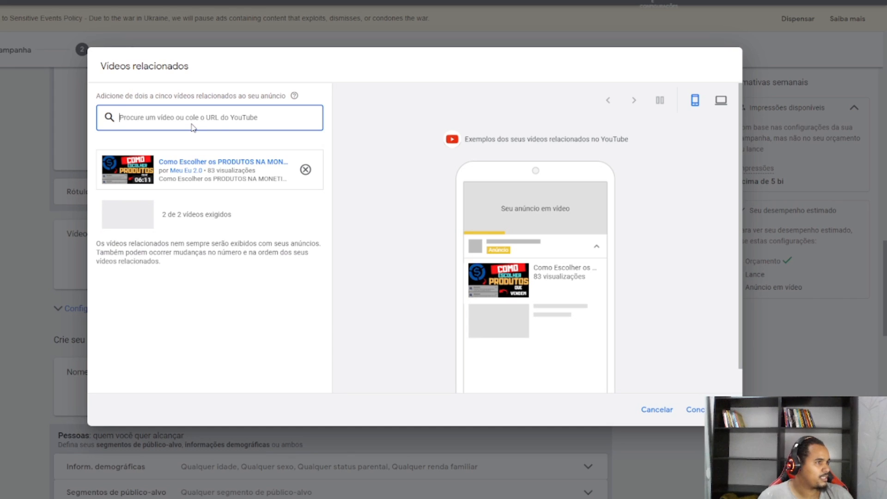
{"action": "key", "text": "ctrl+v"}
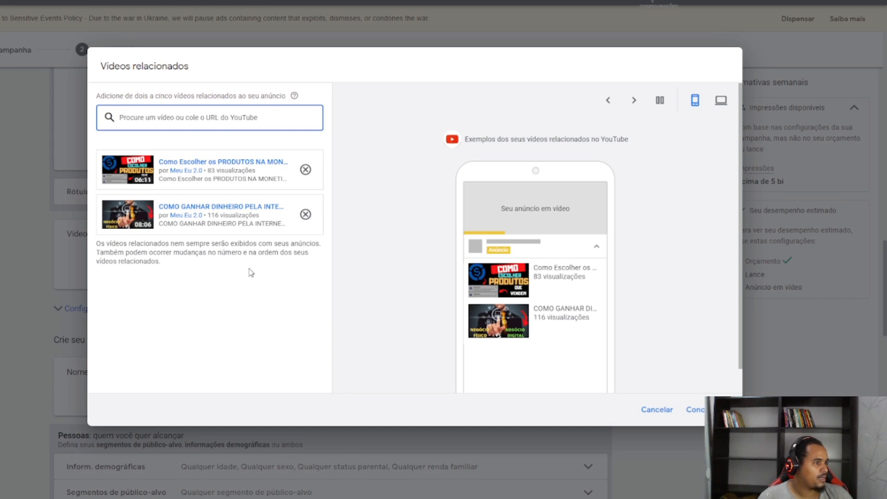
{"action": "left_click", "coordinate": [706, 410]}
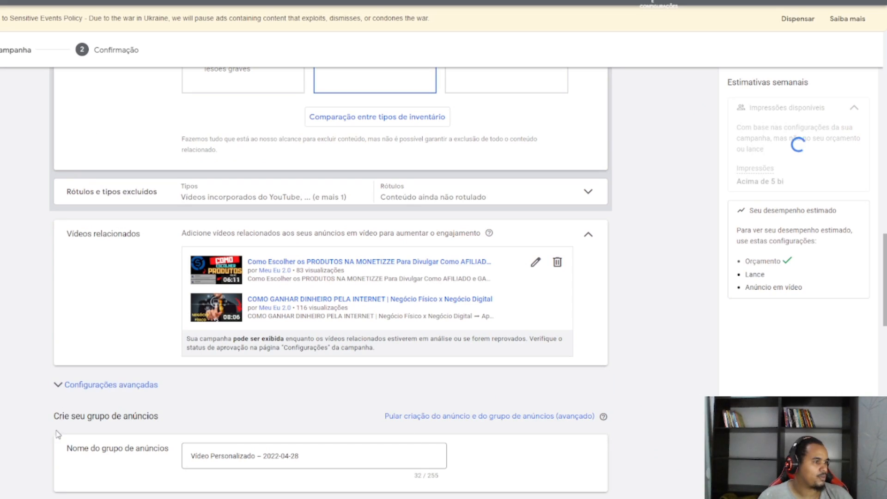
Restrict the campaign's device targeting to Computadores and Smartphones, excluding Tablets and Telas de TV
{"action": "left_click", "coordinate": [87, 385]}
{"action": "scroll", "coordinate": [163, 245], "scroll_direction": "down", "scroll_amount": 1}
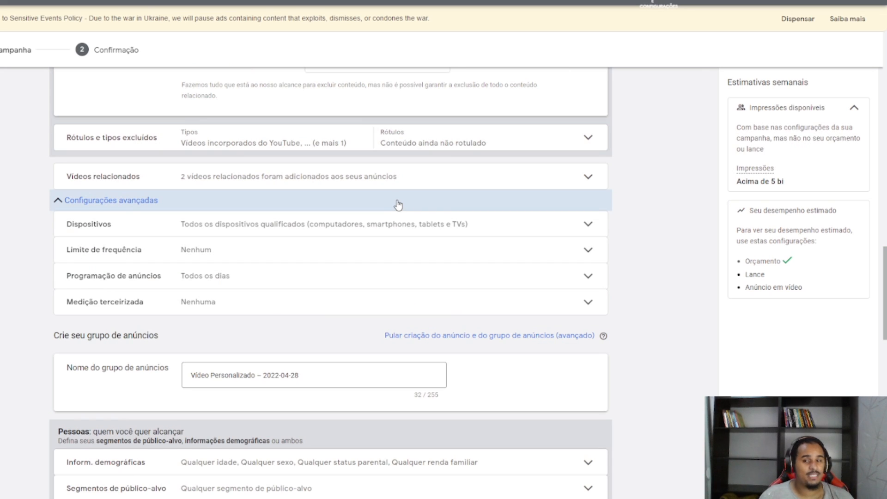
{"action": "left_click", "coordinate": [396, 224]}
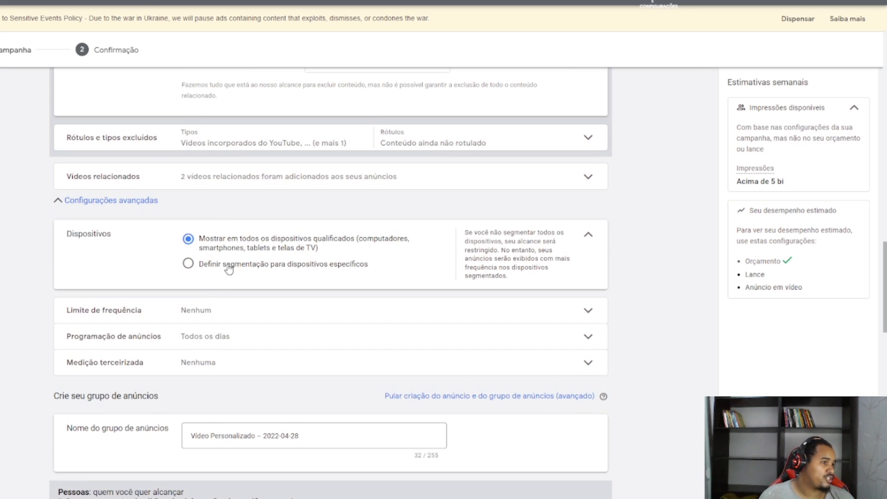
{"action": "left_click", "coordinate": [188, 266]}
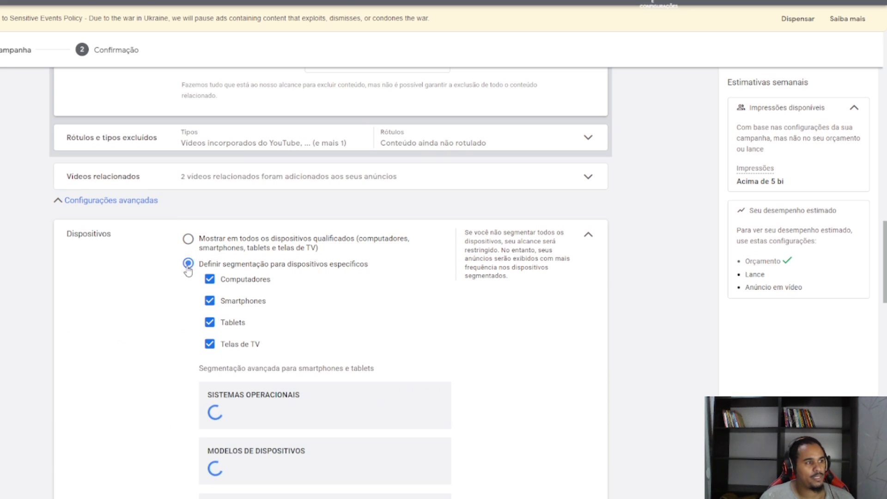
{"action": "left_click", "coordinate": [211, 348]}
{"action": "left_click", "coordinate": [209, 321]}
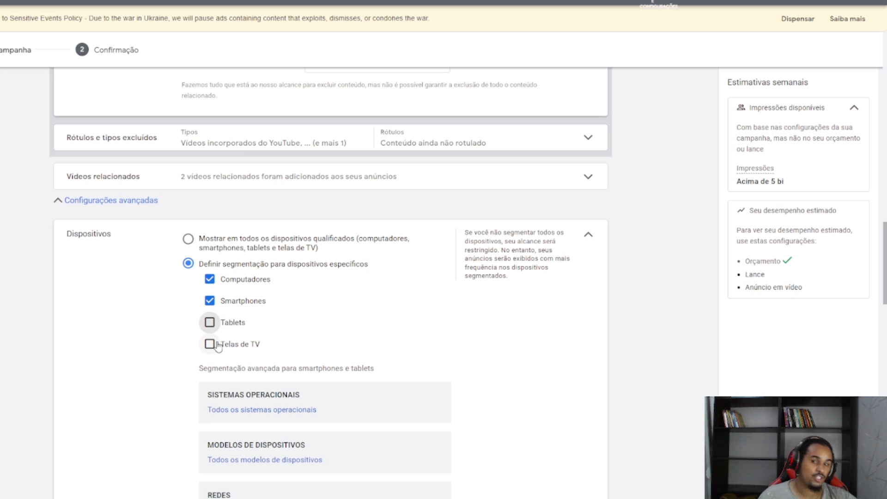
{"action": "scroll", "coordinate": [221, 363], "scroll_direction": "down", "scroll_amount": 3}
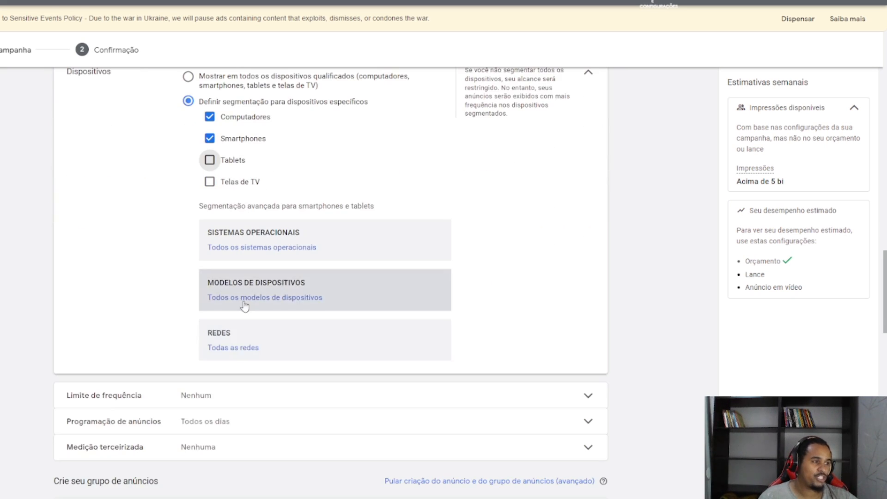
Examine the campaign's frequency cap options for impressions and views
{"action": "scroll", "coordinate": [284, 312], "scroll_direction": "up", "scroll_amount": 2}
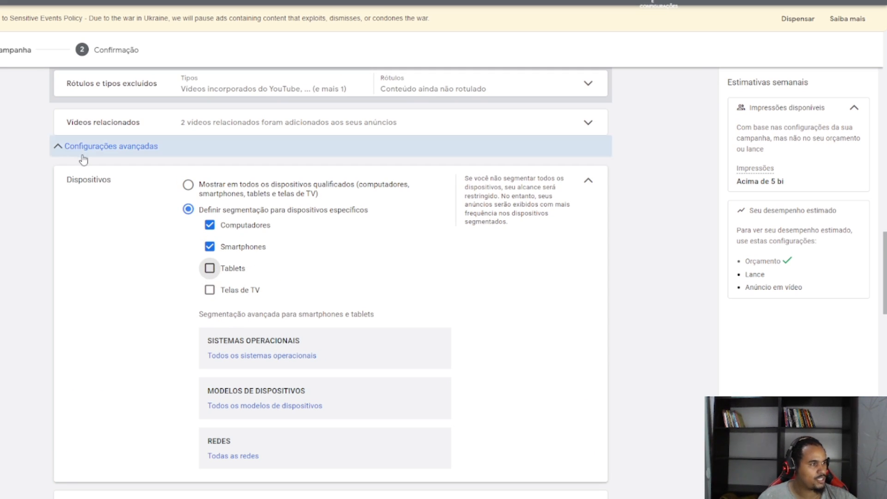
{"action": "scroll", "coordinate": [243, 281], "scroll_direction": "down", "scroll_amount": 4}
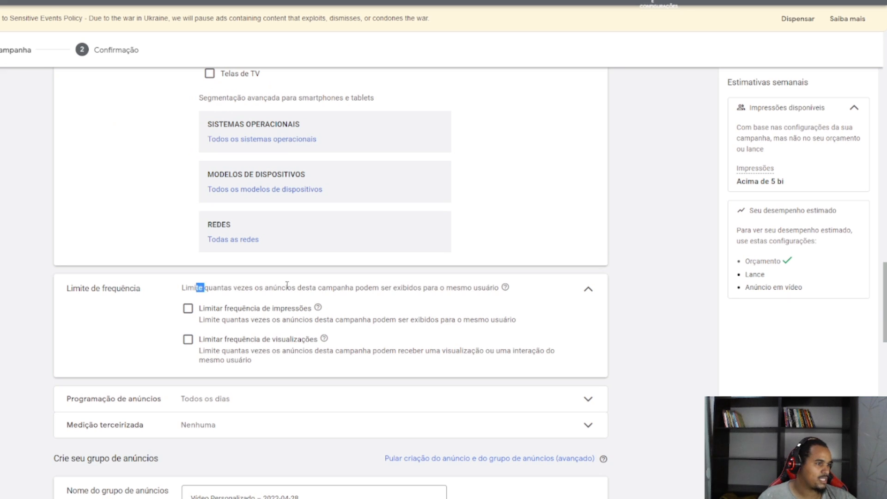
{"action": "left_click_drag", "start_coordinate": [287, 285], "coordinate": [470, 288]}
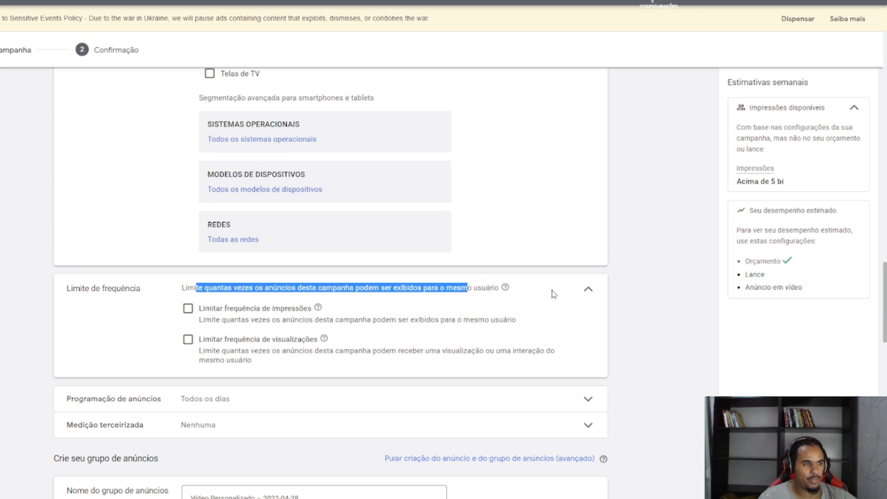
{"action": "left_click", "coordinate": [632, 291]}
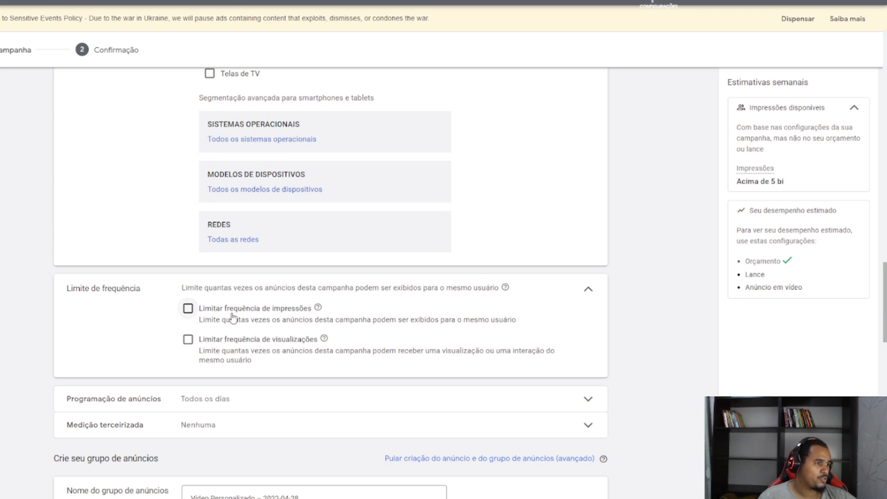
{"action": "left_click", "coordinate": [590, 292]}
Add six more time slots to the campaign's ad schedule, one row for each day of the week
{"action": "left_click", "coordinate": [274, 222]}
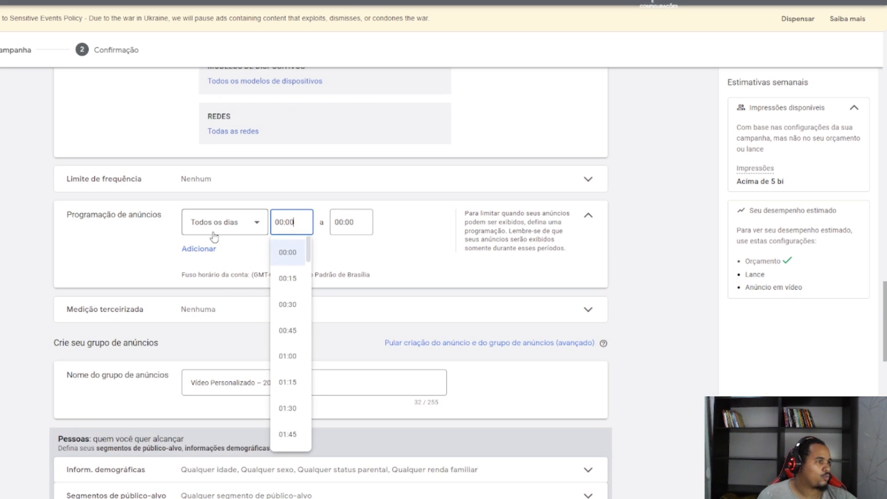
{"action": "left_click", "coordinate": [208, 231]}
{"action": "left_click", "coordinate": [170, 244]}
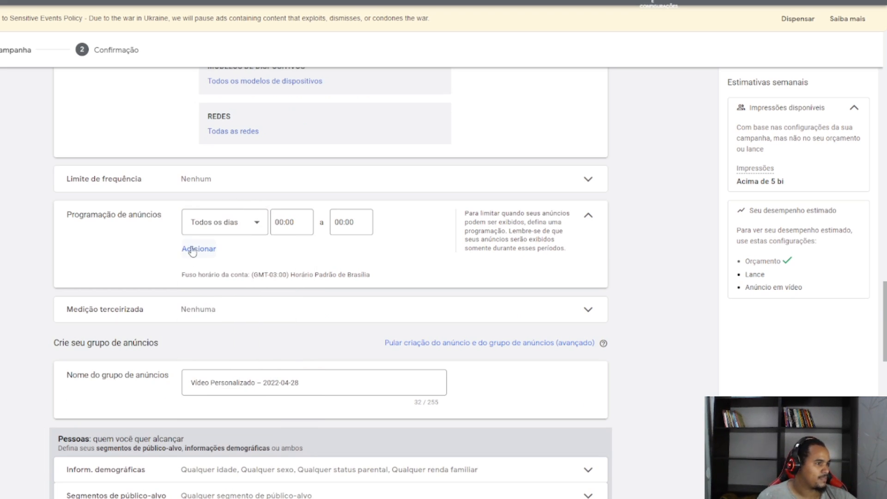
{"action": "left_click", "coordinate": [197, 248]}
{"action": "left_click", "coordinate": [194, 283]}
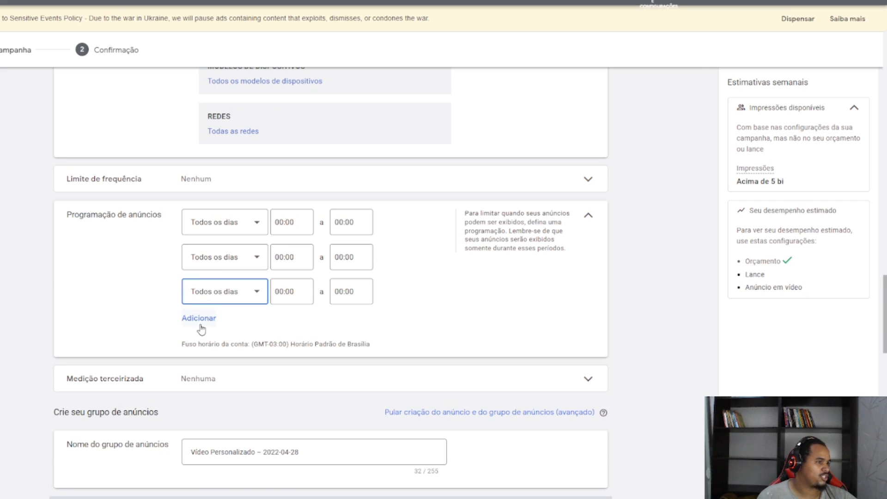
{"action": "left_click", "coordinate": [200, 323]}
{"action": "left_click", "coordinate": [199, 352]}
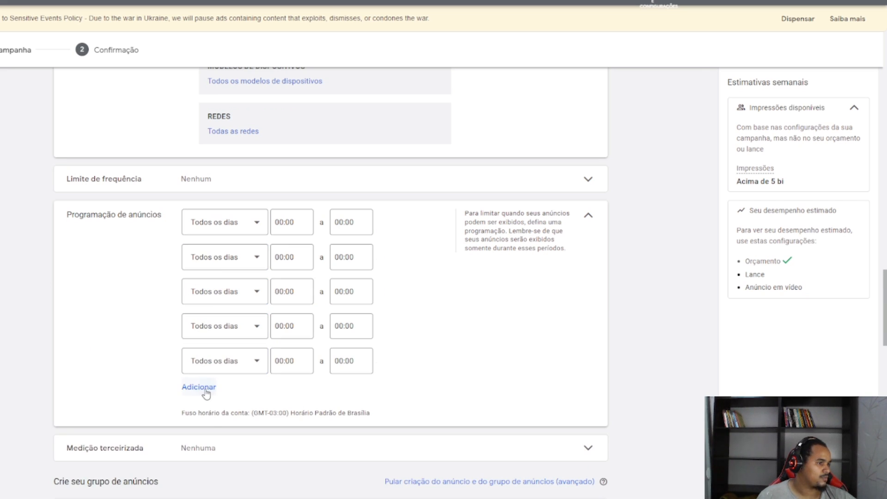
{"action": "left_click", "coordinate": [206, 393]}
{"action": "left_click", "coordinate": [203, 423]}
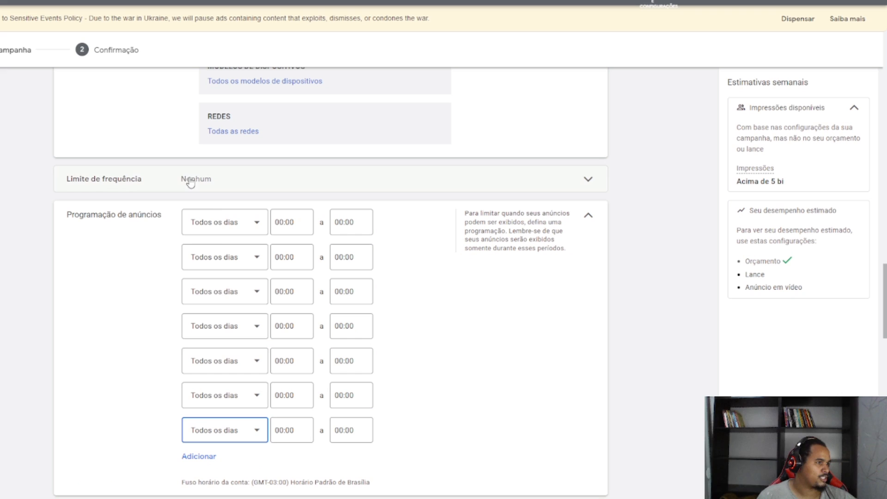
Assign the first four ad schedule rows to Segundas-feiras, Terças-feiras, Quartas-feiras and Quintas-feiras
{"action": "left_click", "coordinate": [217, 226]}
{"action": "left_click", "coordinate": [214, 310]}
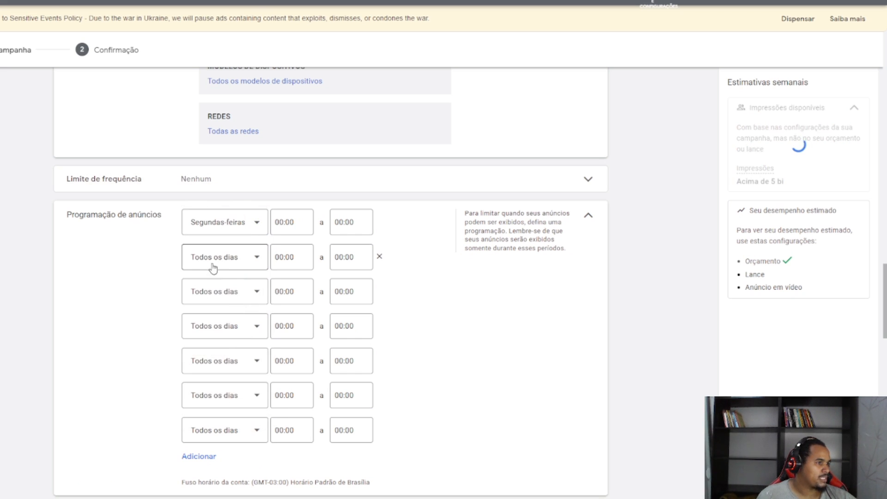
{"action": "left_click", "coordinate": [213, 268]}
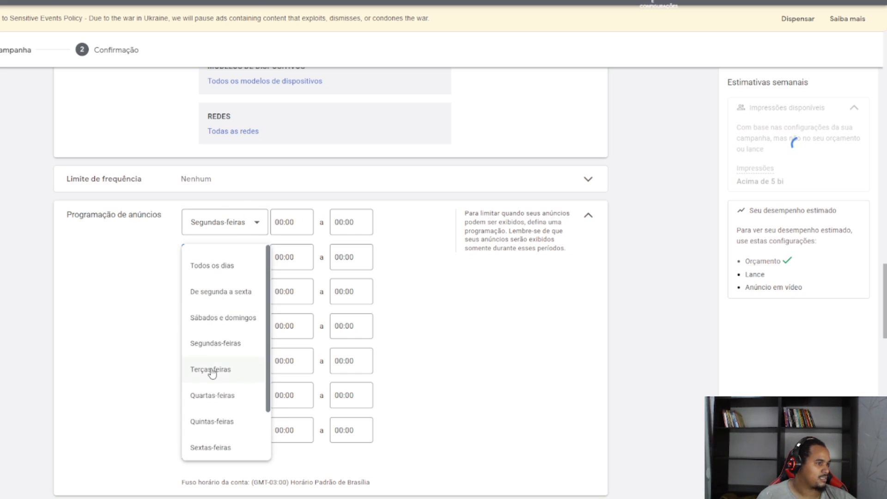
{"action": "left_click", "coordinate": [211, 369]}
{"action": "left_click", "coordinate": [221, 292]}
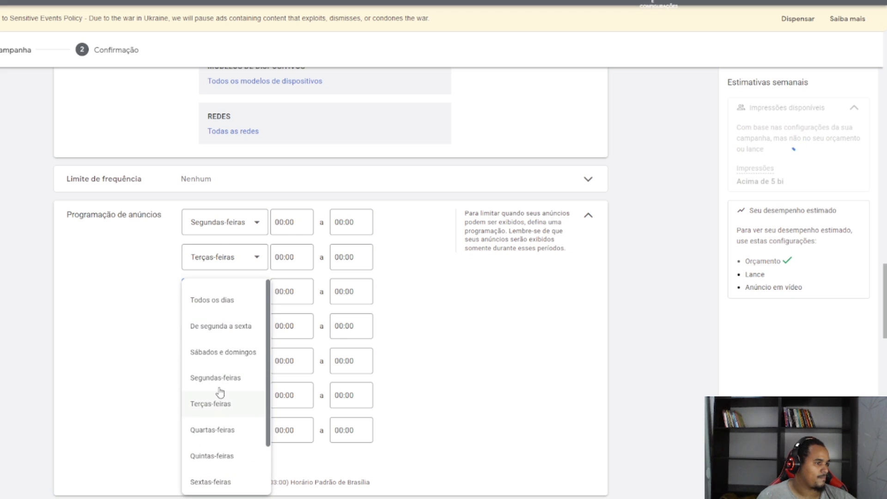
{"action": "left_click", "coordinate": [214, 439]}
{"action": "left_click", "coordinate": [218, 328]}
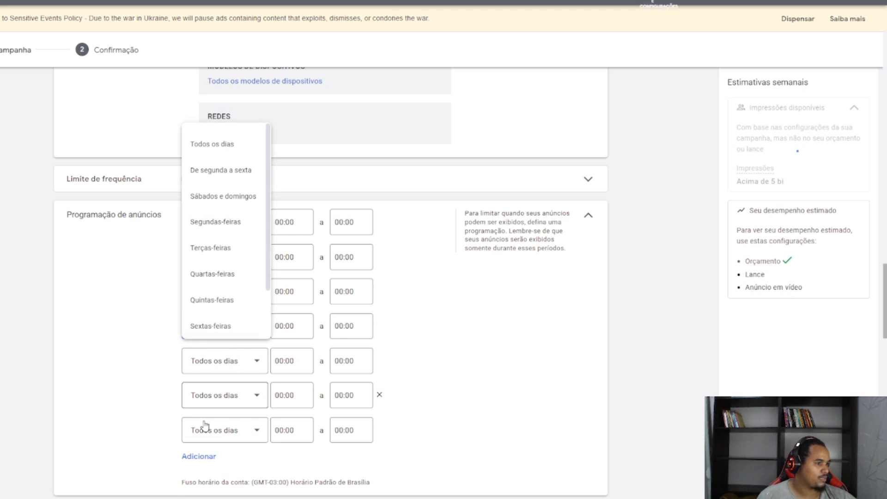
{"action": "left_click", "coordinate": [219, 301]}
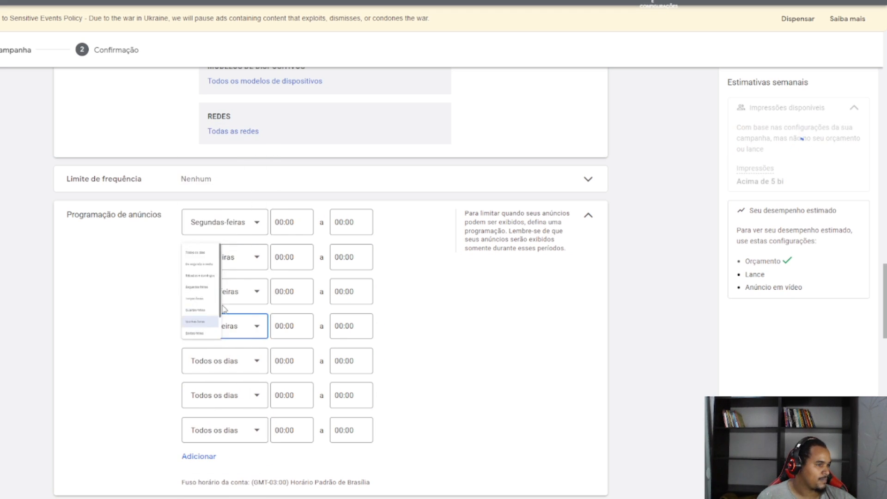
Assign the last three ad schedule rows to Sextas-feiras, Sábados and Domingos
{"action": "left_click", "coordinate": [237, 365]}
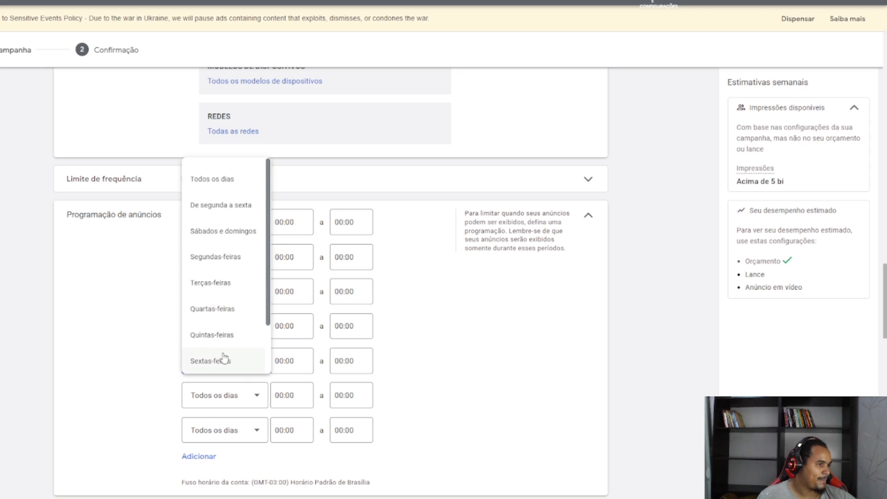
{"action": "left_click", "coordinate": [224, 360]}
{"action": "left_click", "coordinate": [229, 396]}
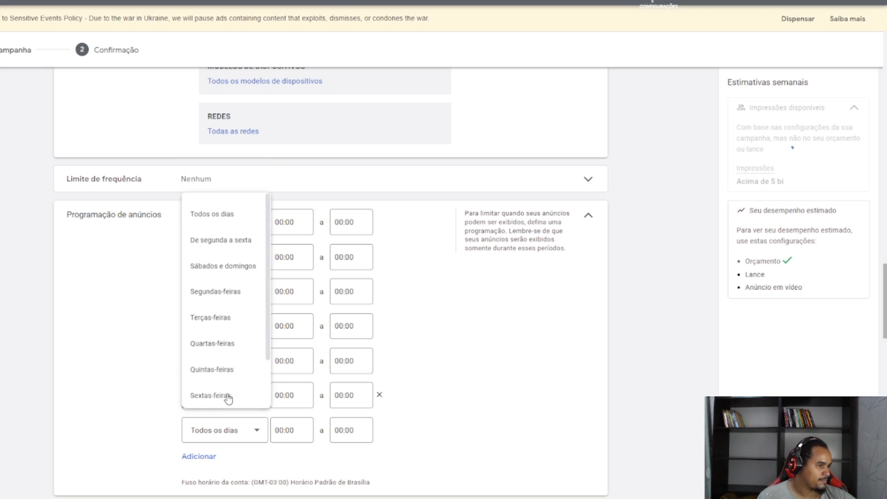
{"action": "scroll", "coordinate": [221, 324], "scroll_direction": "down", "scroll_amount": 1}
{"action": "left_click", "coordinate": [210, 362]}
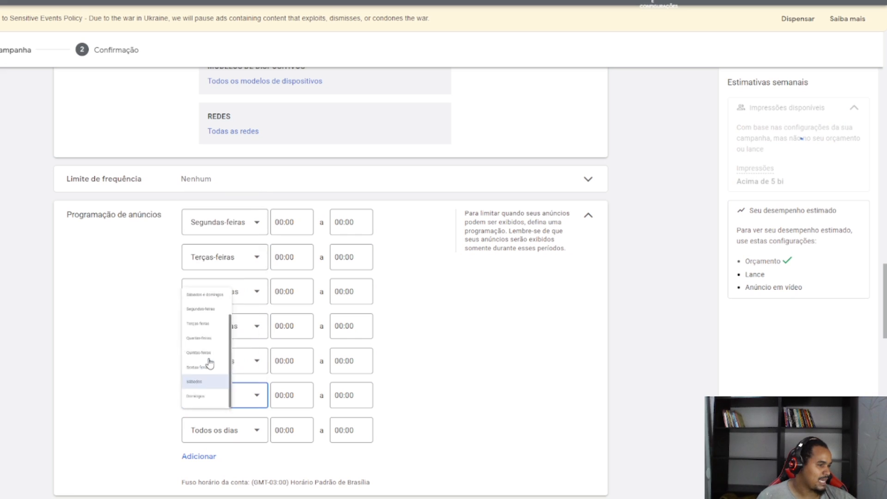
{"action": "left_click", "coordinate": [212, 431]}
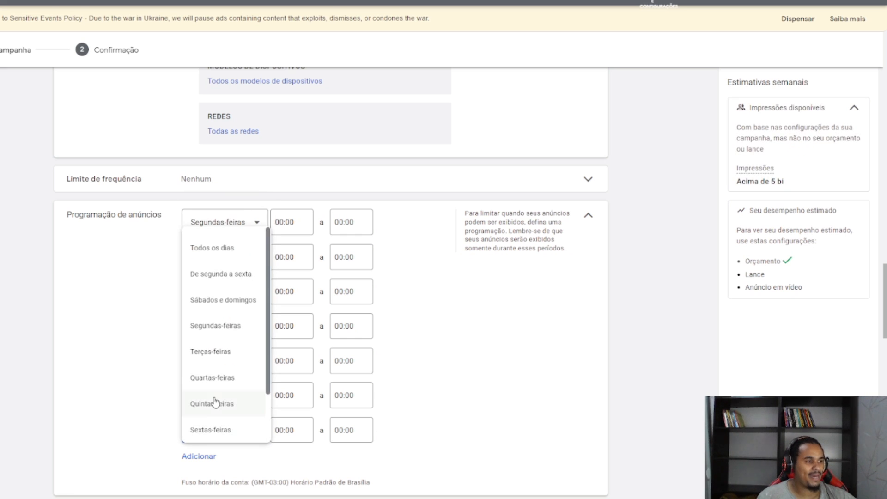
{"action": "scroll", "coordinate": [215, 405], "scroll_direction": "down", "scroll_amount": 3}
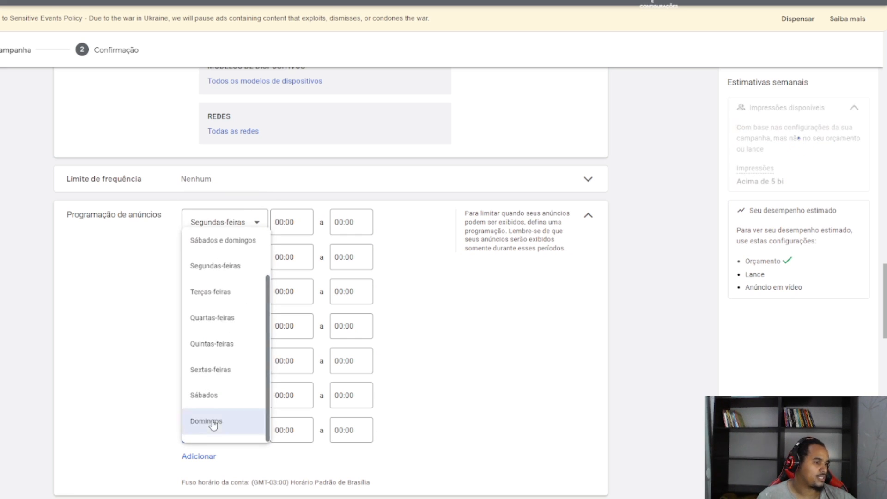
{"action": "left_click", "coordinate": [213, 424]}
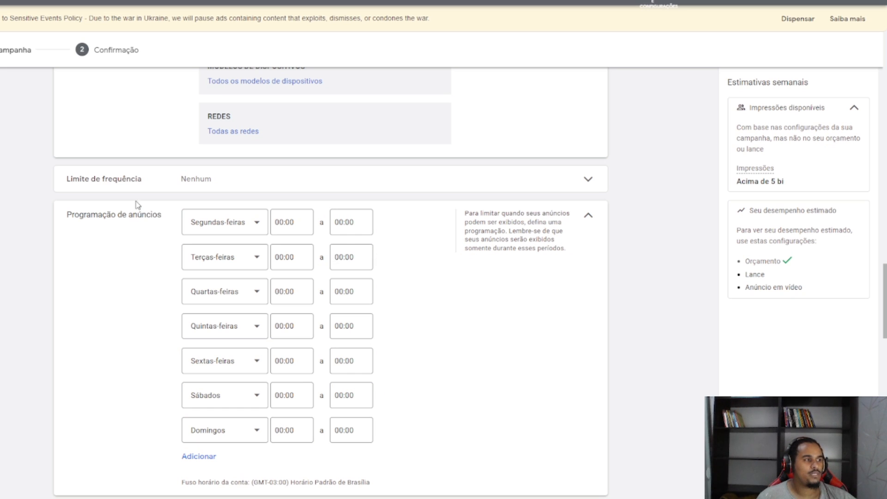
{"action": "scroll", "coordinate": [168, 245], "scroll_direction": "down", "scroll_amount": 5}
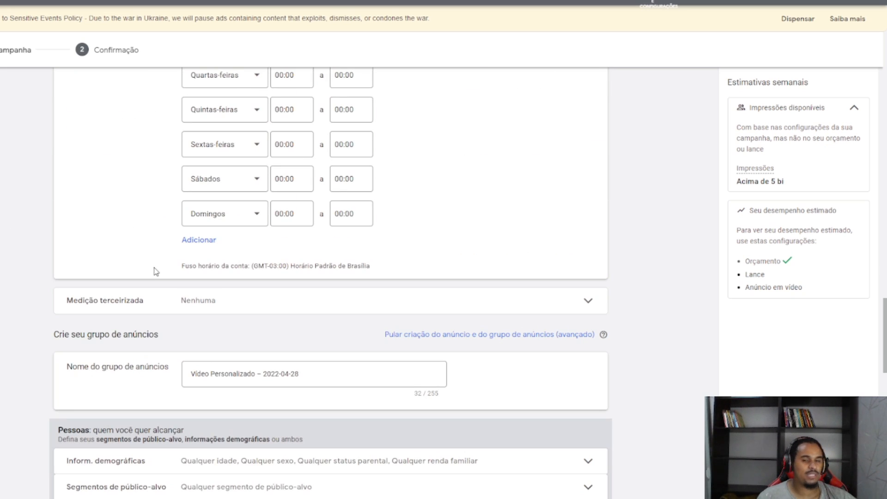
{"action": "scroll", "coordinate": [156, 272], "scroll_direction": "up", "scroll_amount": 2}
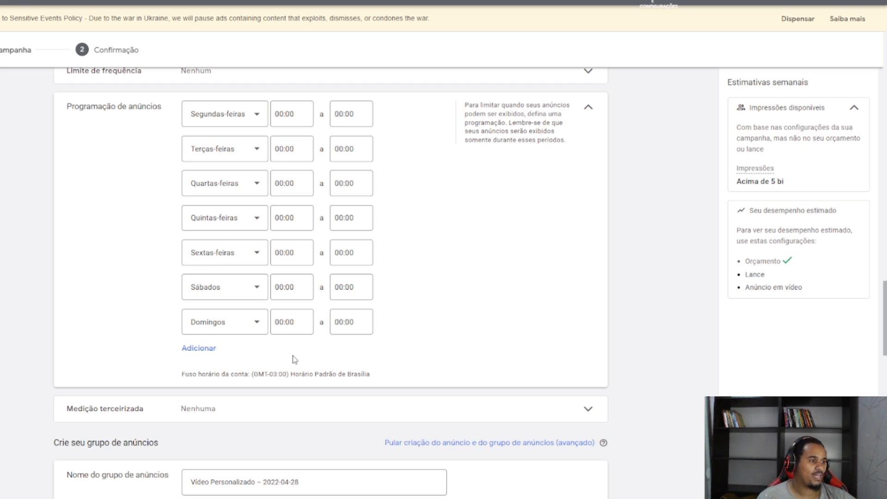
Review the day options available for the first ad schedule row and collapse the ad schedule section
{"action": "scroll", "coordinate": [277, 352], "scroll_direction": "up", "scroll_amount": 2}
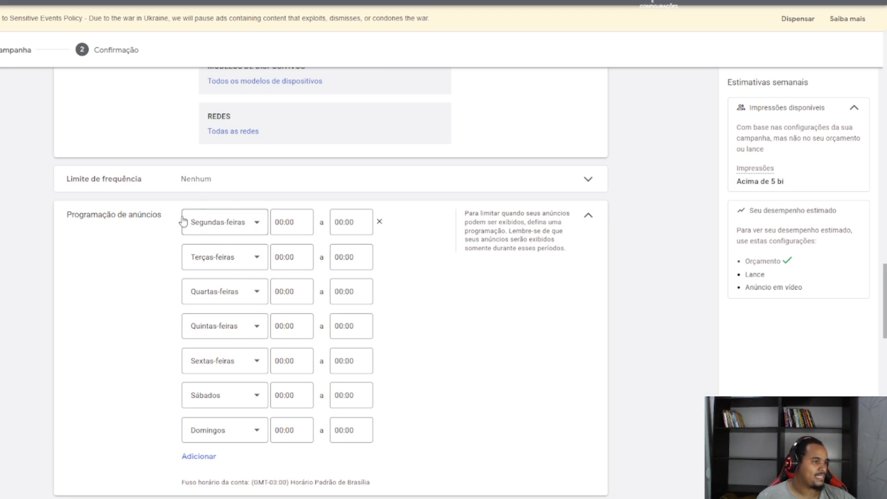
{"action": "left_click", "coordinate": [223, 231]}
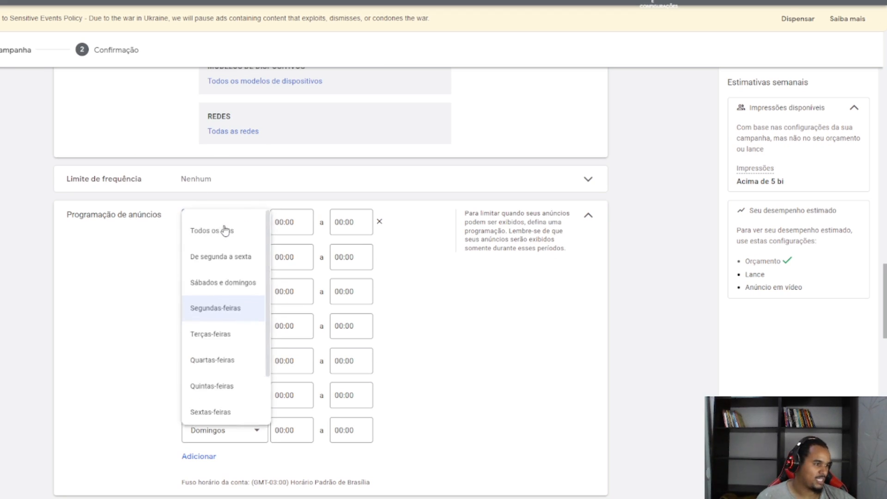
{"action": "left_click", "coordinate": [117, 351]}
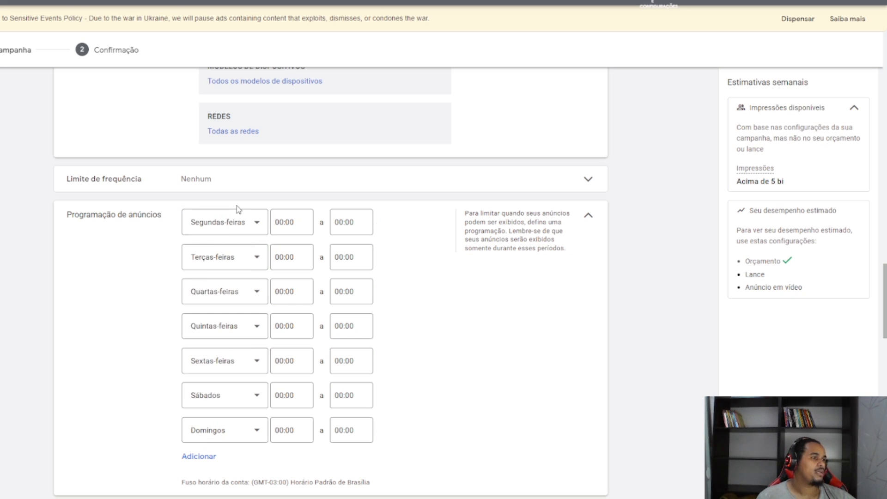
{"action": "left_click", "coordinate": [586, 217]}
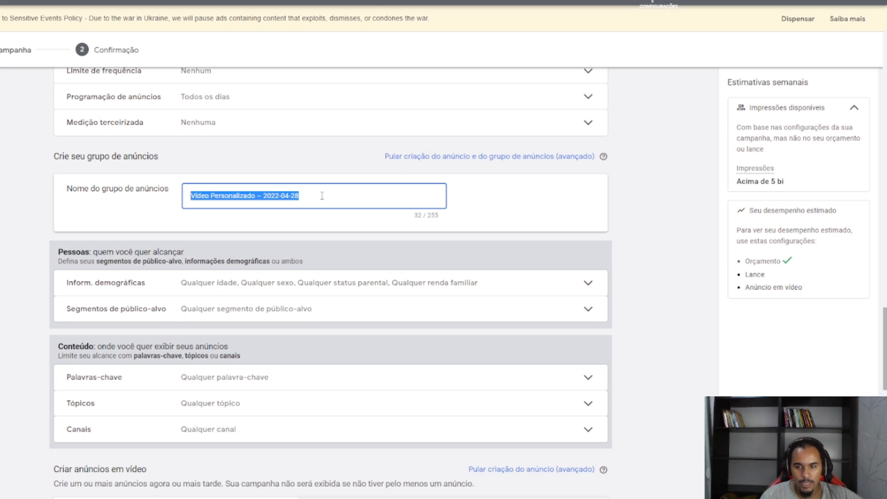
Name the ad group [PALAVRAS CHAVE]
{"action": "type", "text": "[PALAVRAS CHAVE]"}
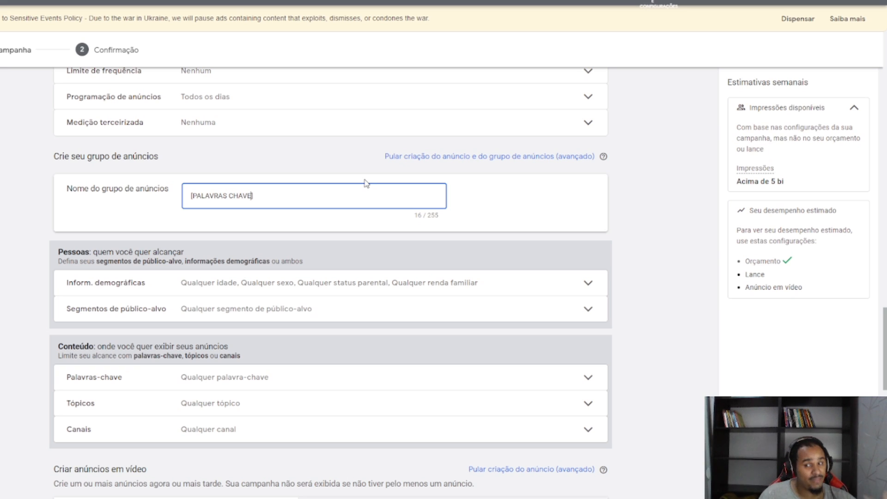
{"action": "left_click_drag", "start_coordinate": [269, 195], "coordinate": [170, 200]}
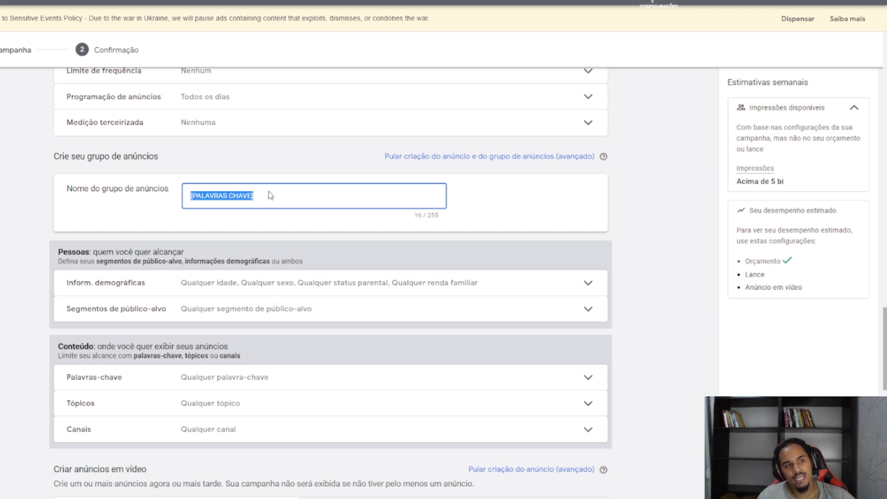
{"action": "left_click_drag", "start_coordinate": [270, 196], "coordinate": [146, 202]}
{"action": "left_click_drag", "start_coordinate": [78, 187], "coordinate": [73, 187]}
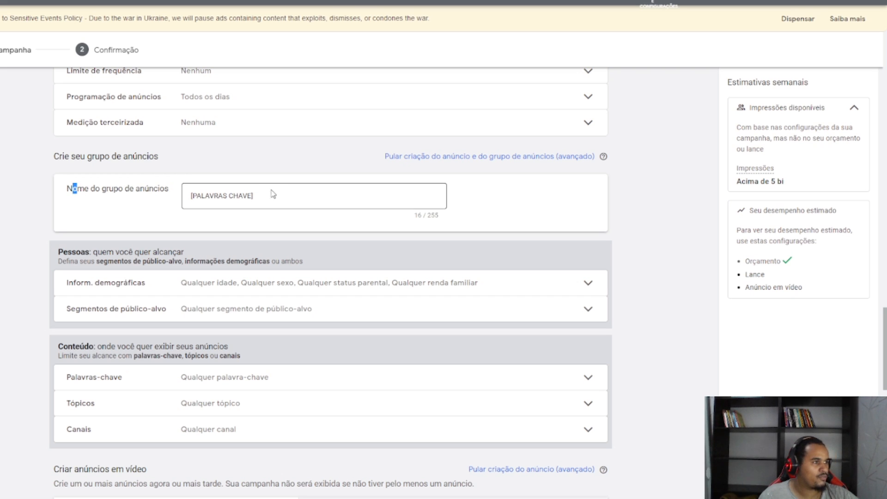
{"action": "left_click_drag", "start_coordinate": [261, 195], "coordinate": [259, 195]}
{"action": "left_click_drag", "start_coordinate": [260, 195], "coordinate": [185, 197]}
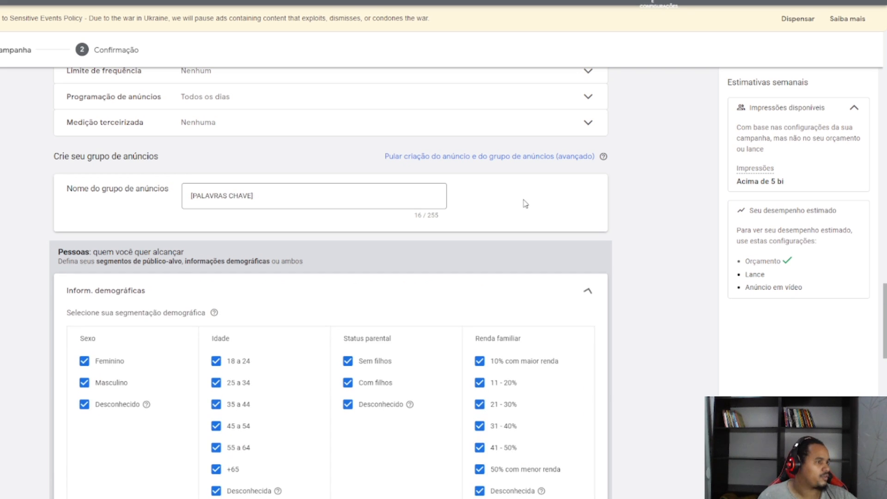
Exclude unknown gender, unknown age and the 45 a 54, 55 a 64 and +65 age ranges from the ad group's demographics
{"action": "scroll", "coordinate": [526, 204], "scroll_direction": "down", "scroll_amount": 3}
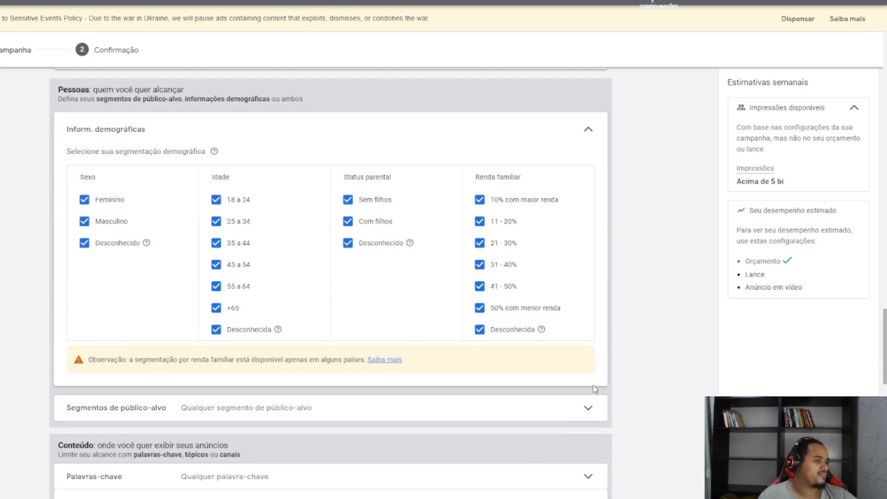
{"action": "left_click", "coordinate": [84, 243]}
{"action": "left_click", "coordinate": [210, 332]}
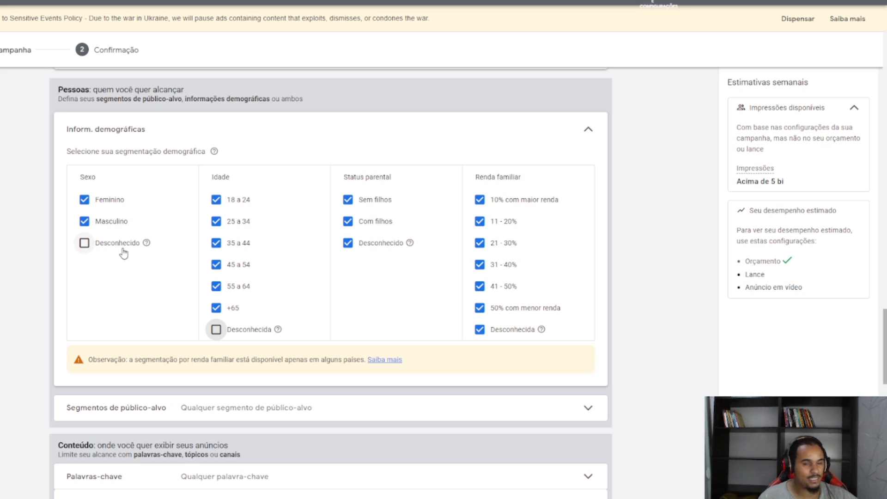
{"action": "left_click", "coordinate": [216, 265]}
{"action": "left_click", "coordinate": [216, 286]}
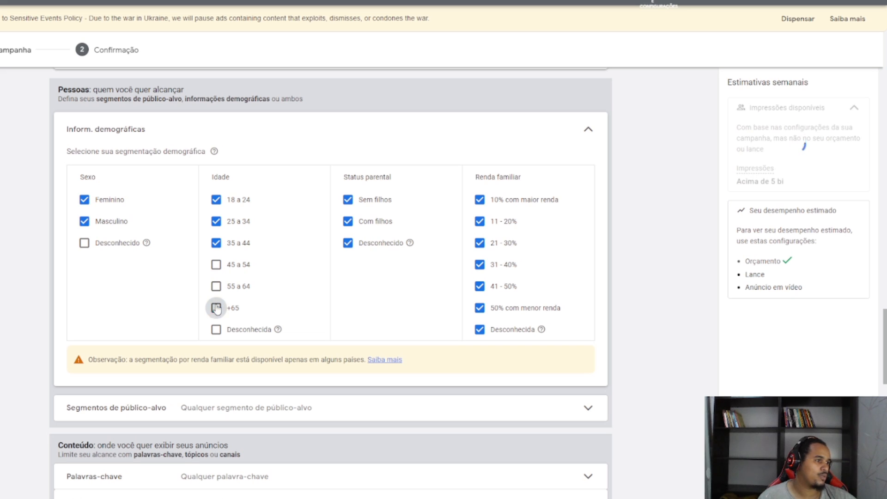
{"action": "left_click", "coordinate": [216, 308]}
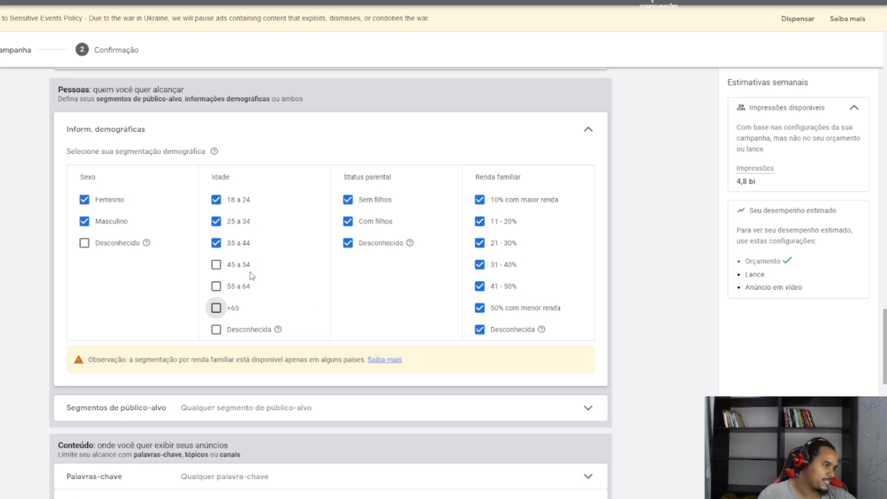
{"action": "left_click", "coordinate": [574, 138]}
Review the keywords of the custom segment Marketing Digital, Empreendedorismo e Renda Extra and add it to the audience segments
{"action": "left_click", "coordinate": [224, 148]}
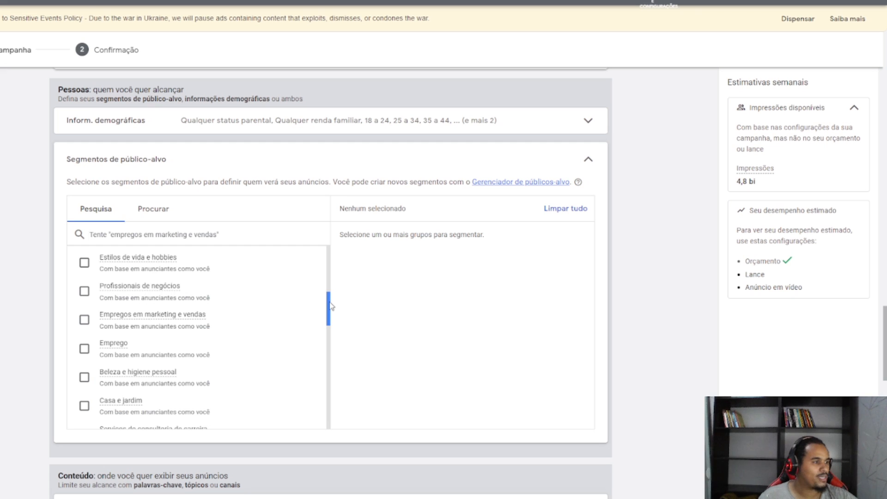
{"action": "left_click_drag", "start_coordinate": [331, 306], "coordinate": [338, 377]}
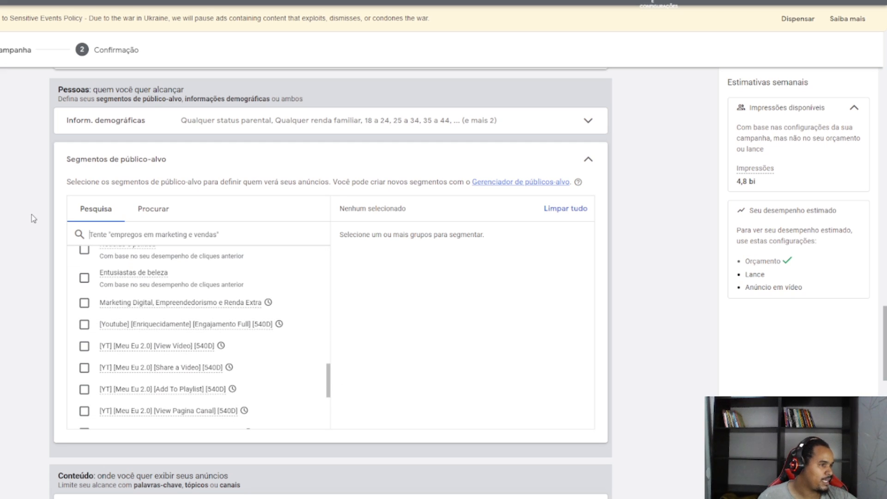
{"action": "mouse_move", "coordinate": [117, 307]}
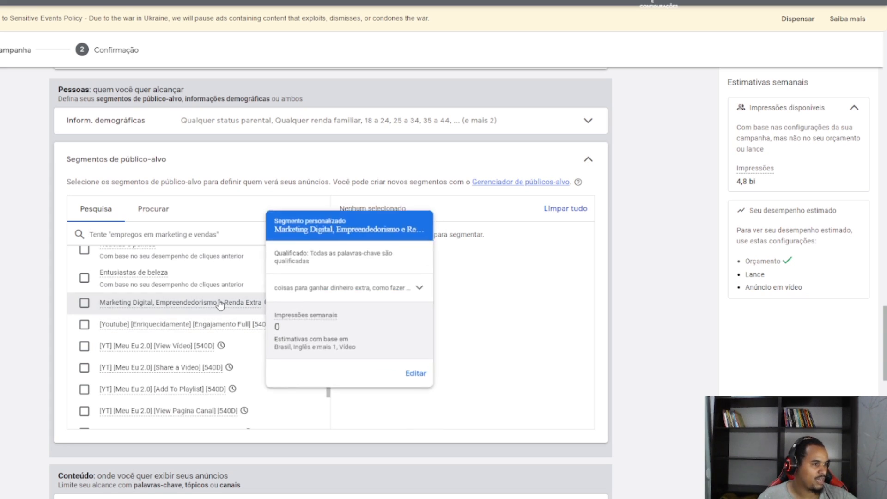
{"action": "left_click", "coordinate": [418, 288]}
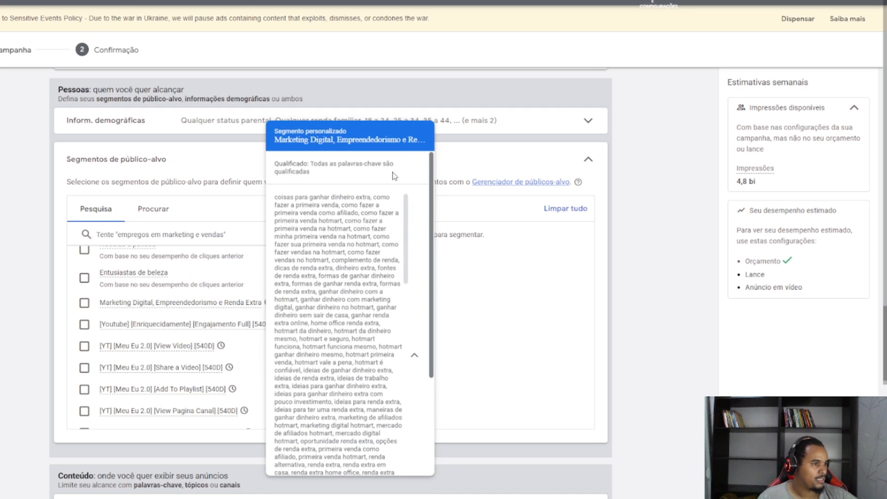
{"action": "scroll", "coordinate": [347, 245], "scroll_direction": "down", "scroll_amount": 12}
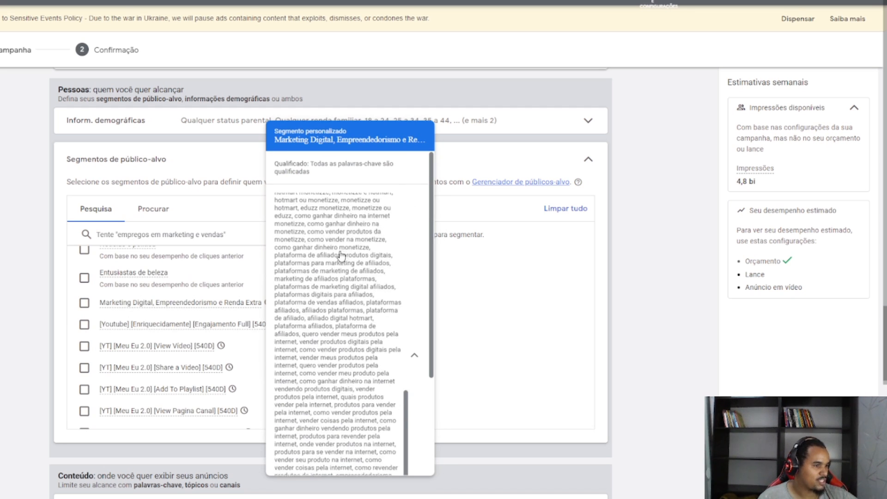
{"action": "scroll", "coordinate": [341, 256], "scroll_direction": "down", "scroll_amount": 5}
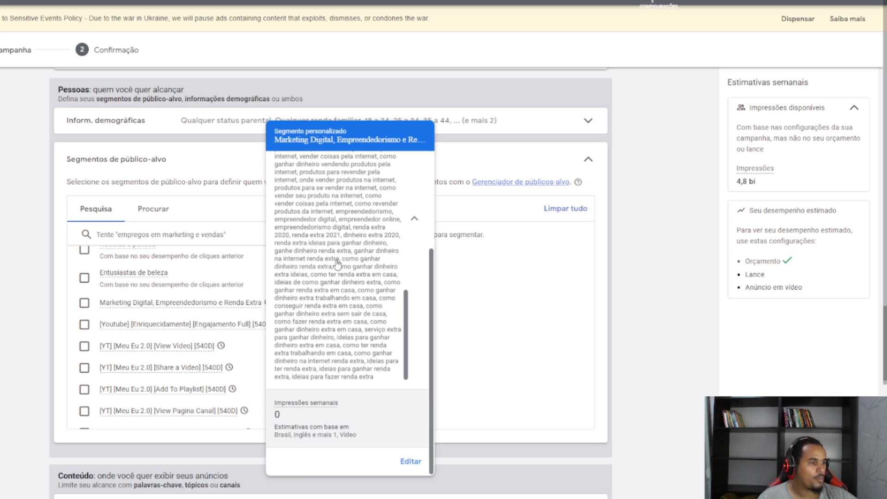
{"action": "left_click", "coordinate": [85, 303]}
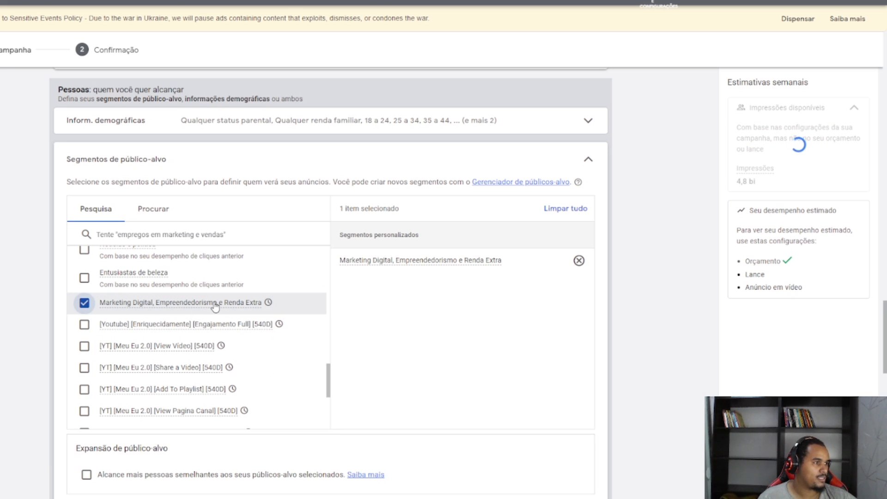
Examine the selected custom segment, the other suggested and recent audience segments, and the audience expansion option
{"action": "mouse_move", "coordinate": [204, 307]}
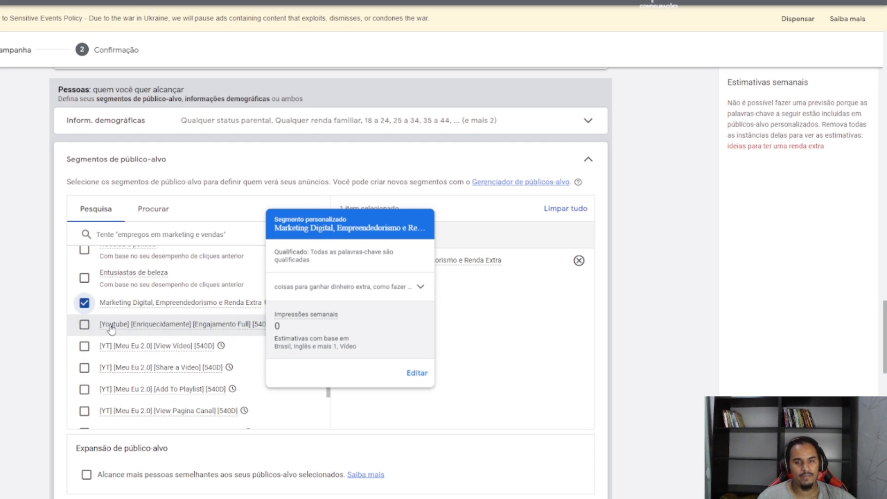
{"action": "scroll", "coordinate": [93, 319], "scroll_direction": "up", "scroll_amount": 10}
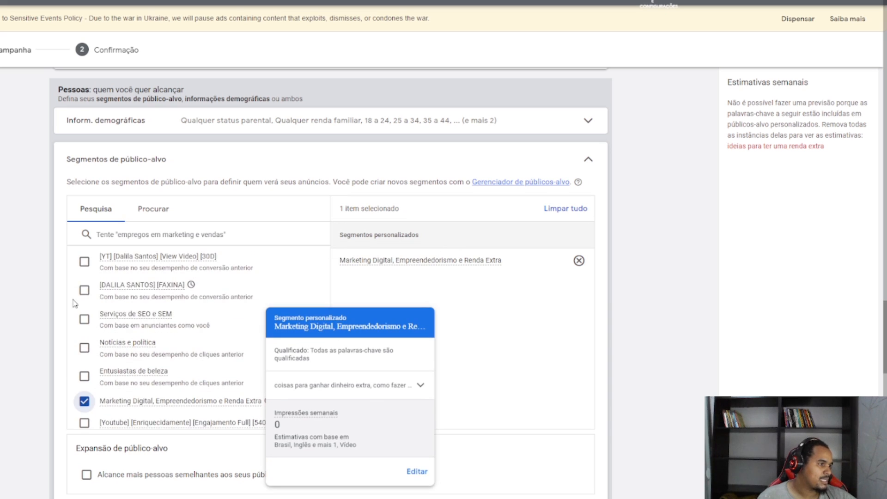
{"action": "scroll", "coordinate": [83, 301], "scroll_direction": "up", "scroll_amount": 5}
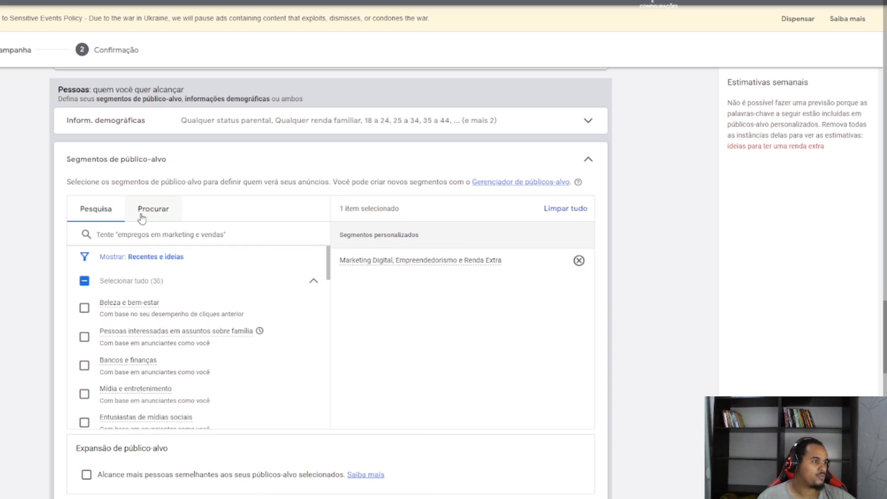
{"action": "scroll", "coordinate": [136, 304], "scroll_direction": "down", "scroll_amount": 3}
{"action": "scroll", "coordinate": [139, 314], "scroll_direction": "down", "scroll_amount": 8}
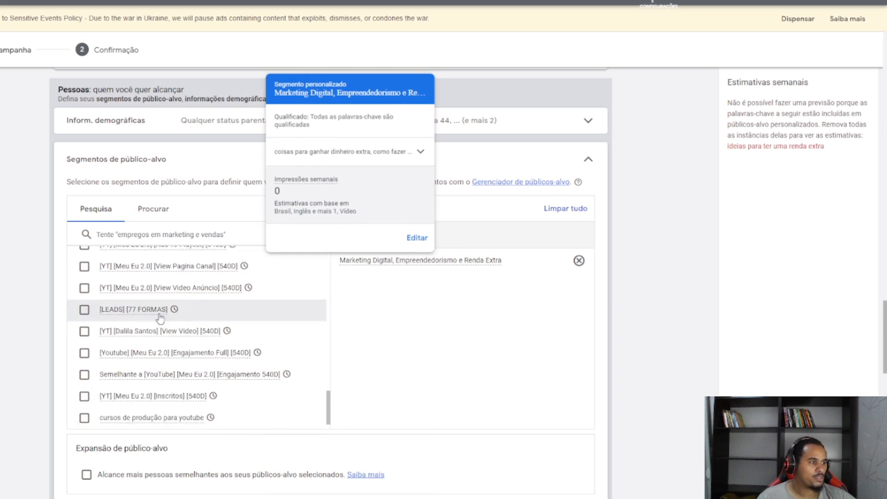
{"action": "scroll", "coordinate": [158, 328], "scroll_direction": "up", "scroll_amount": 3}
{"action": "scroll", "coordinate": [148, 340], "scroll_direction": "up", "scroll_amount": 1}
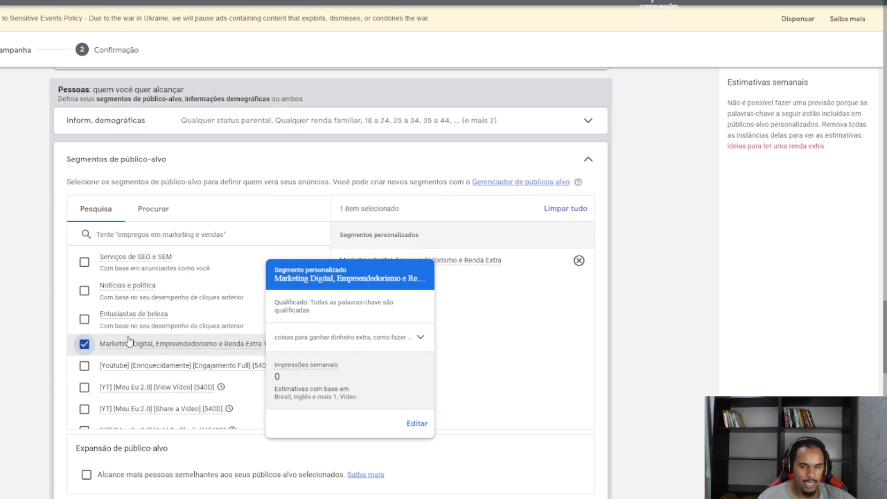
{"action": "scroll", "coordinate": [131, 341], "scroll_direction": "down", "scroll_amount": 1}
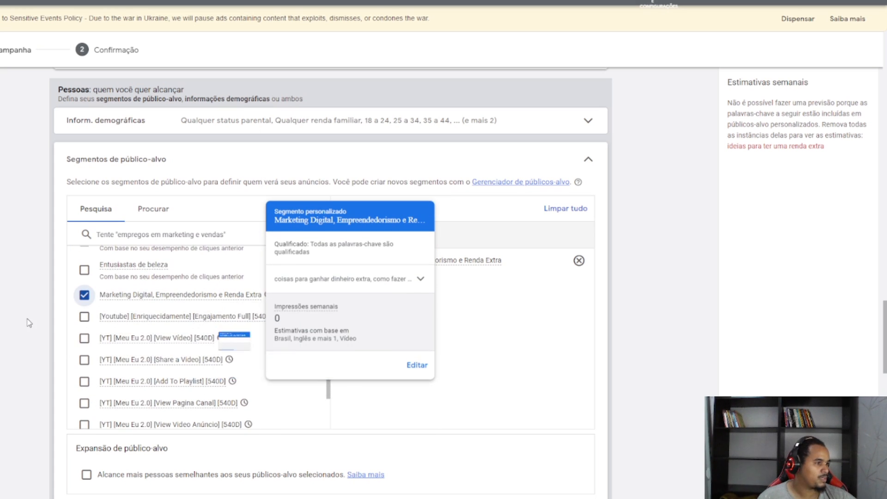
{"action": "scroll", "coordinate": [40, 300], "scroll_direction": "down", "scroll_amount": 3}
{"action": "scroll", "coordinate": [185, 218], "scroll_direction": "down", "scroll_amount": 3}
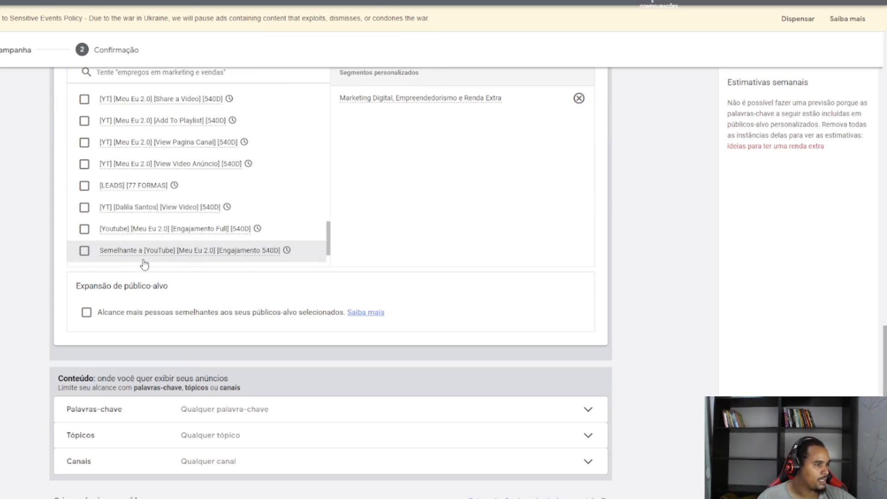
{"action": "scroll", "coordinate": [139, 296], "scroll_direction": "up", "scroll_amount": 1}
{"action": "scroll", "coordinate": [230, 251], "scroll_direction": "up", "scroll_amount": 4}
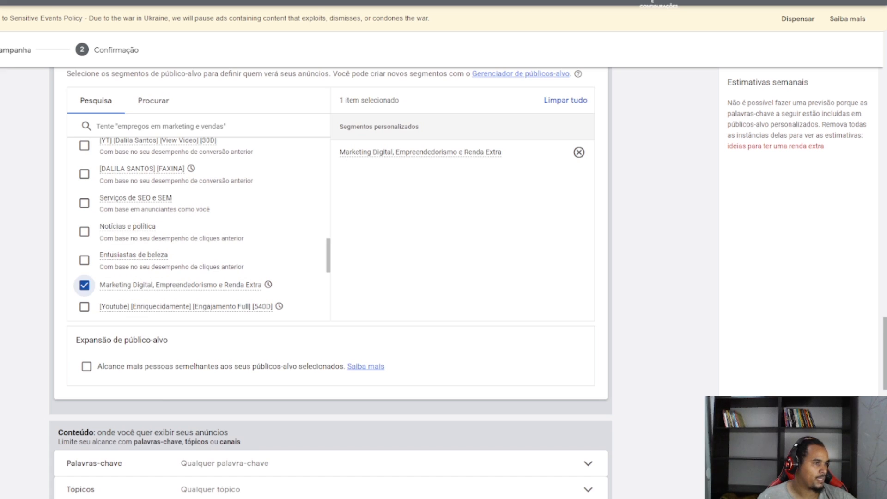
{"action": "scroll", "coordinate": [85, 287], "scroll_direction": "down", "scroll_amount": 7}
{"action": "scroll", "coordinate": [85, 370], "scroll_direction": "up", "scroll_amount": 3}
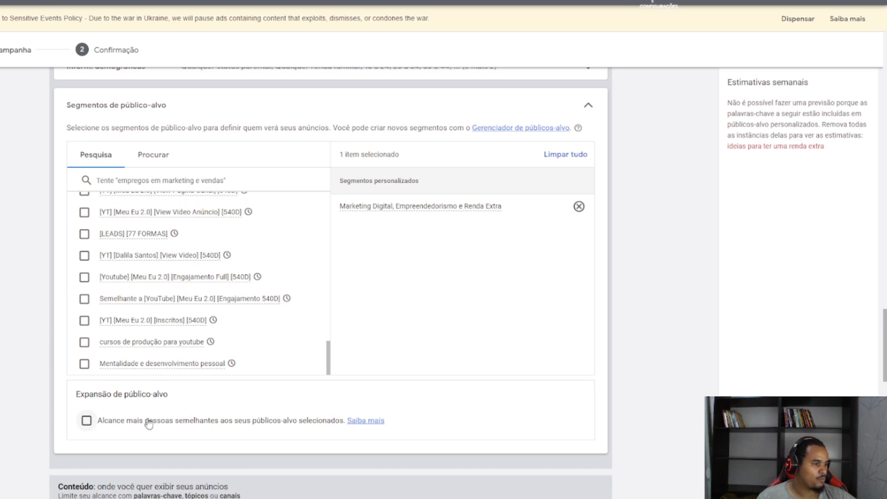
{"action": "scroll", "coordinate": [148, 424], "scroll_direction": "down", "scroll_amount": 4}
{"action": "scroll", "coordinate": [193, 296], "scroll_direction": "up", "scroll_amount": 3}
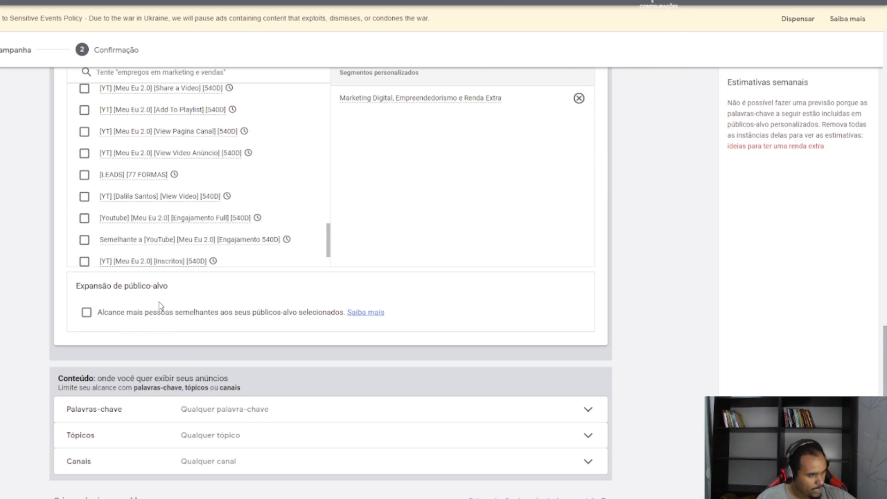
{"action": "scroll", "coordinate": [340, 311], "scroll_direction": "up", "scroll_amount": 3}
{"action": "scroll", "coordinate": [152, 260], "scroll_direction": "up", "scroll_amount": 4}
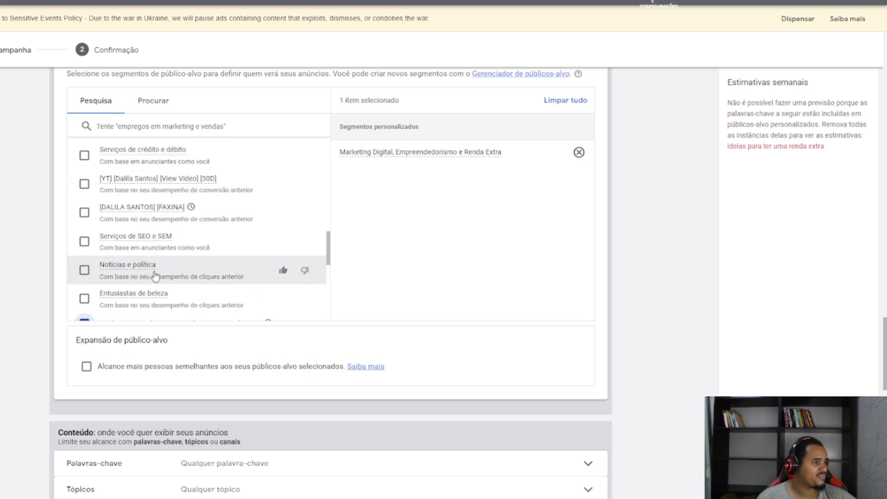
{"action": "scroll", "coordinate": [174, 224], "scroll_direction": "down", "scroll_amount": 3}
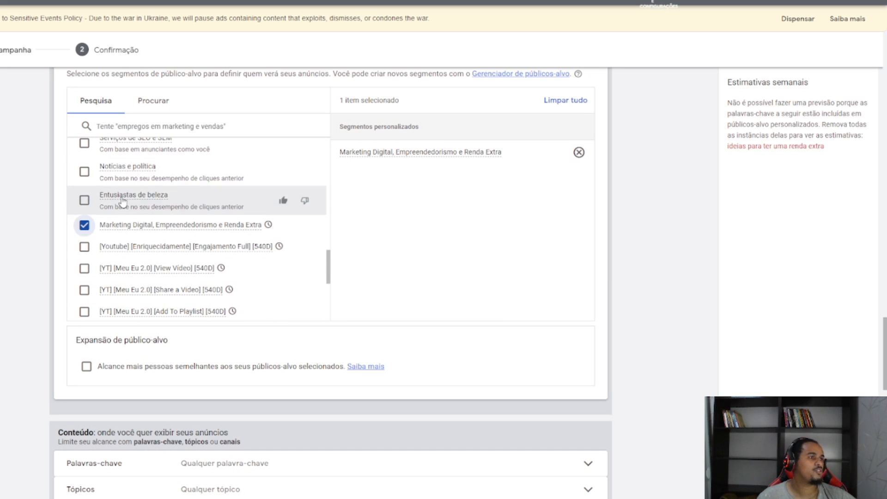
Examine the keyword and topic targeting options in the ad group's content section
{"action": "scroll", "coordinate": [84, 235], "scroll_direction": "down", "scroll_amount": 8}
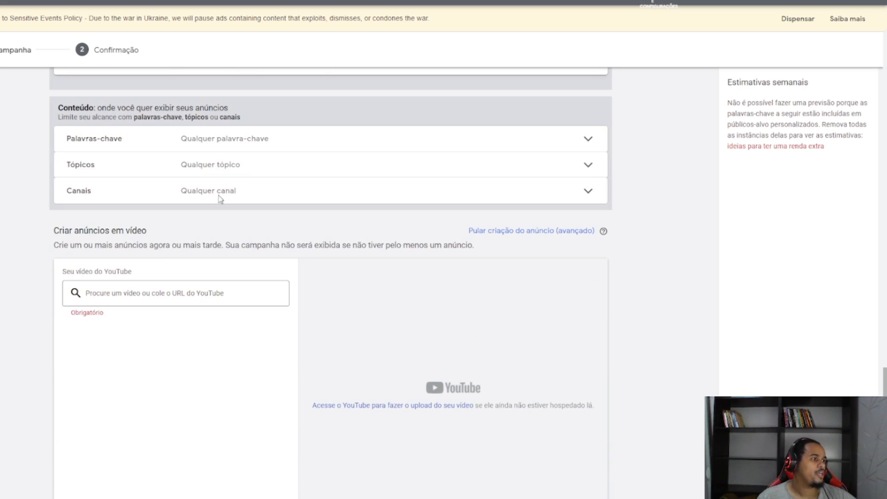
{"action": "left_click", "coordinate": [220, 139]}
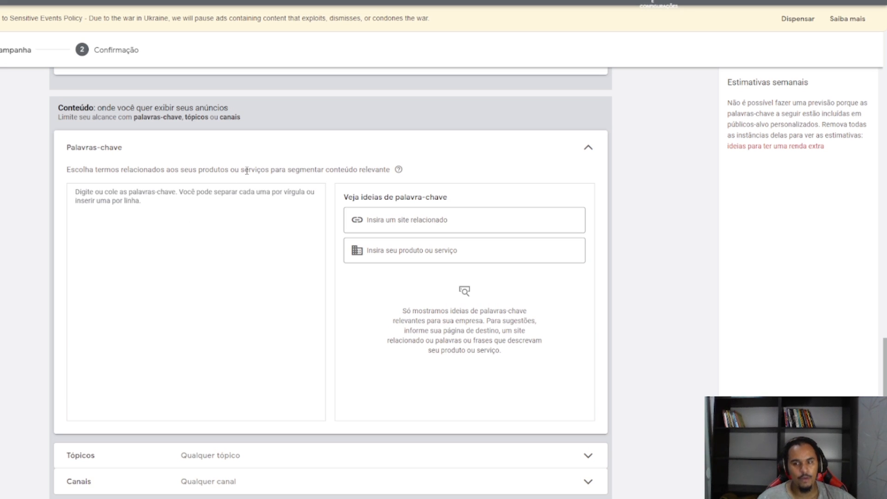
{"action": "scroll", "coordinate": [251, 205], "scroll_direction": "down", "scroll_amount": 3}
{"action": "left_click", "coordinate": [173, 279]}
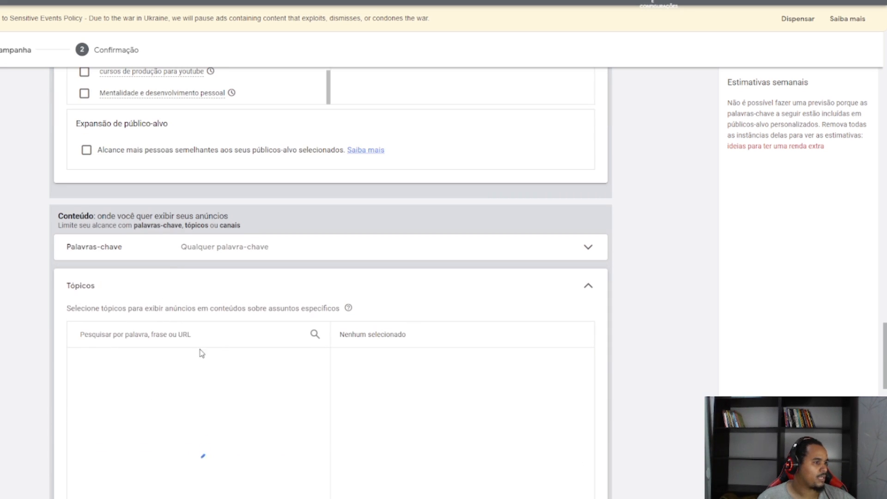
{"action": "scroll", "coordinate": [220, 359], "scroll_direction": "down", "scroll_amount": 6}
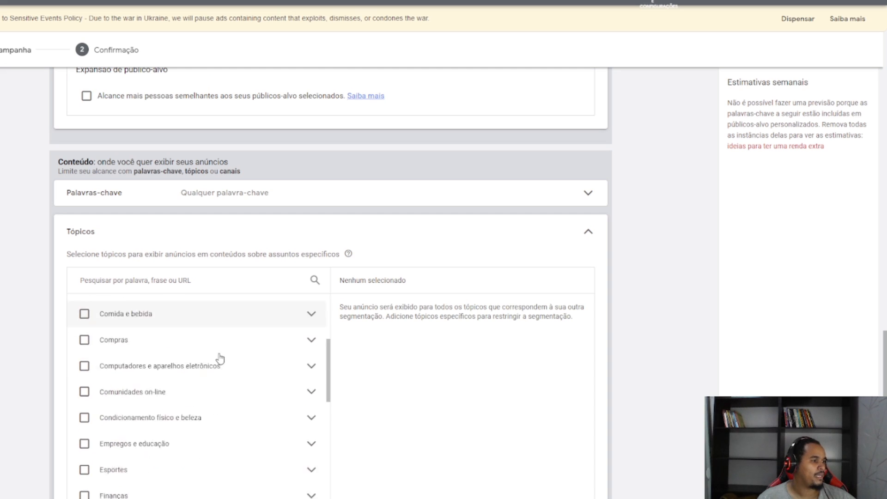
{"action": "scroll", "coordinate": [219, 370], "scroll_direction": "down", "scroll_amount": 4}
{"action": "left_click", "coordinate": [271, 229]}
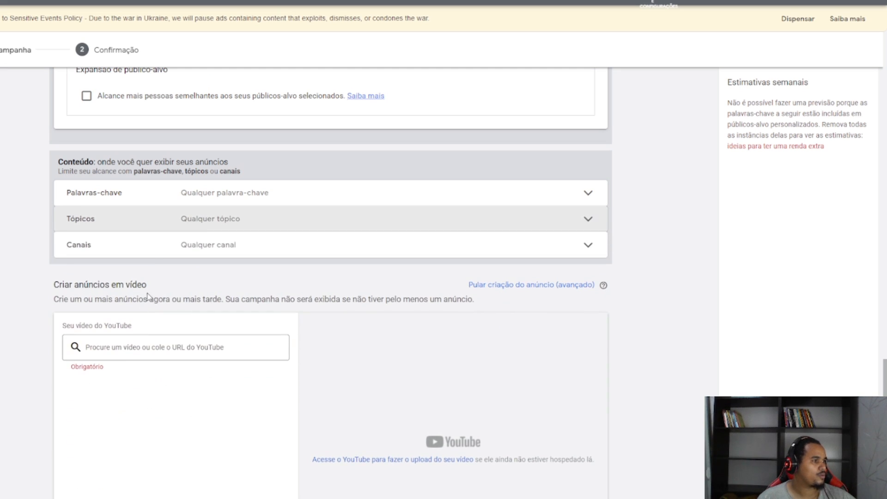
In YouTube Studio, copy the YouTube link of the 7 Plataformas video dated 7 de fev. de 2022
{"action": "scroll", "coordinate": [198, 246], "scroll_direction": "down", "scroll_amount": 3}
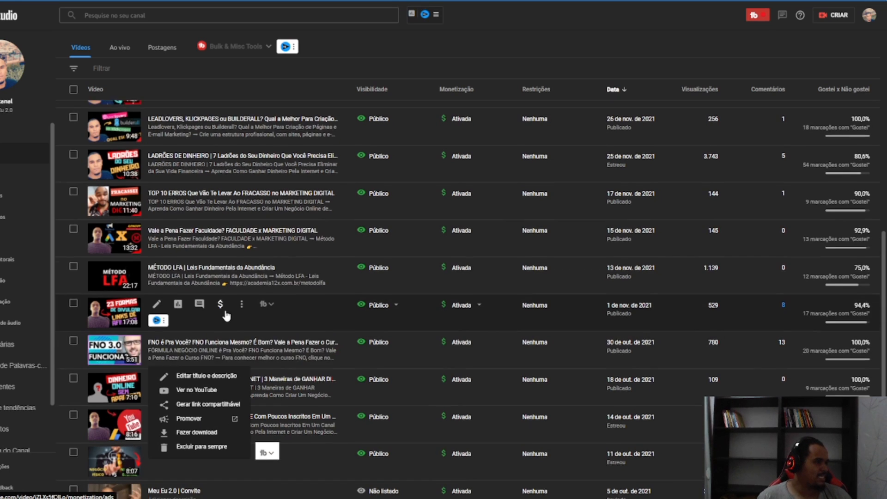
{"action": "scroll", "coordinate": [227, 316], "scroll_direction": "up", "scroll_amount": 4}
{"action": "scroll", "coordinate": [227, 316], "scroll_direction": "up", "scroll_amount": 4}
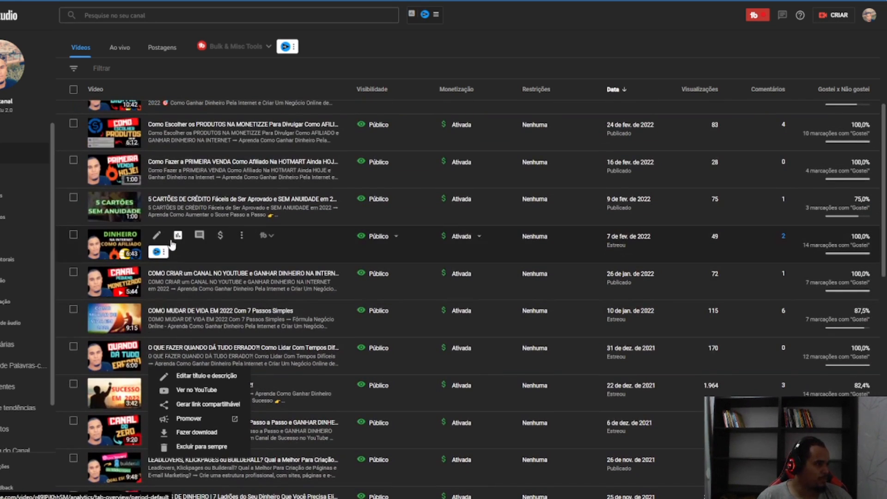
{"action": "left_click", "coordinate": [241, 235]}
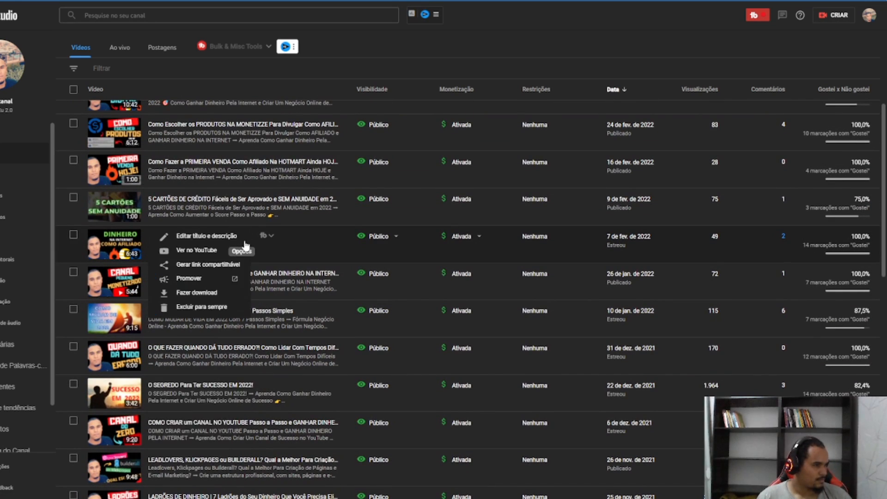
{"action": "right_click", "coordinate": [198, 251]}
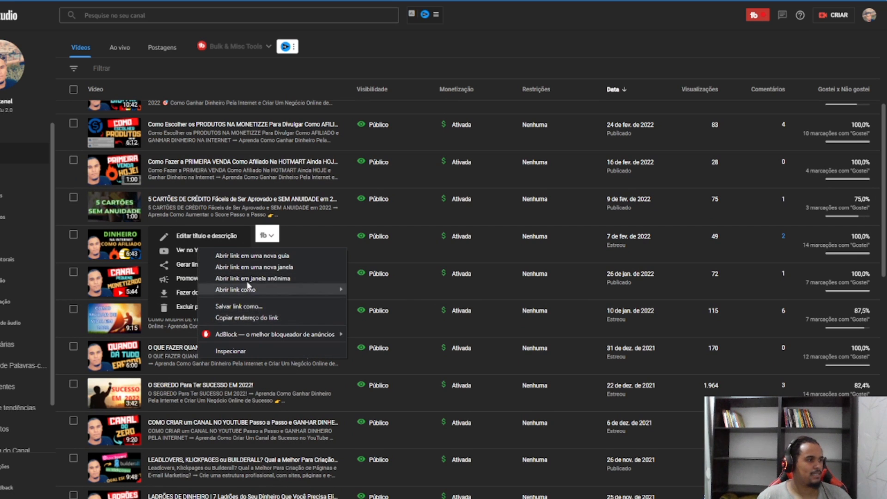
{"action": "left_click", "coordinate": [314, 222]}
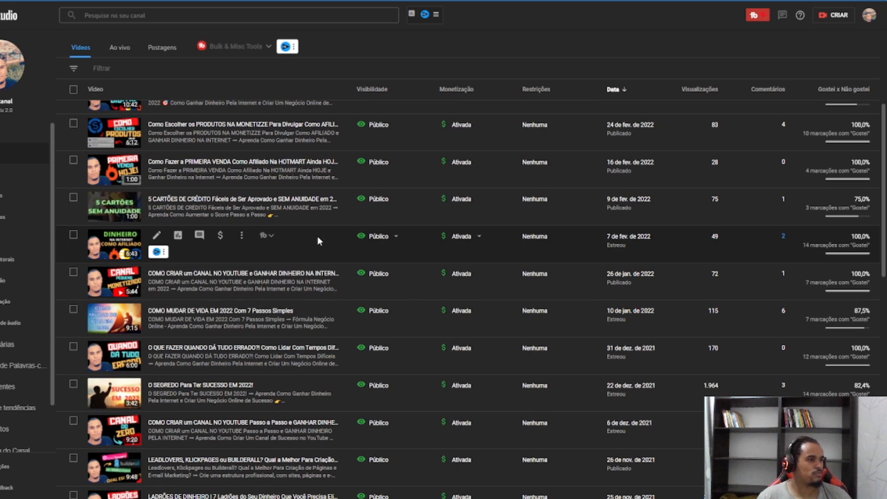
{"action": "left_click", "coordinate": [242, 235]}
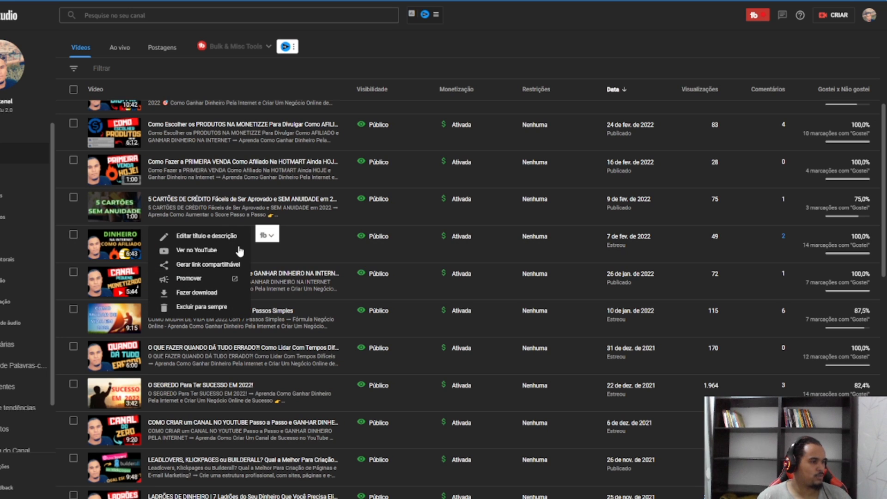
{"action": "right_click", "coordinate": [198, 250]}
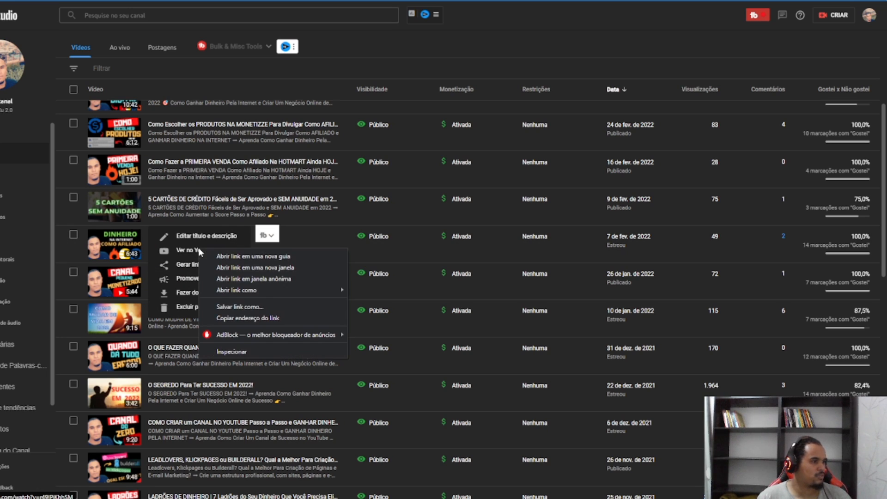
{"action": "left_click", "coordinate": [259, 319]}
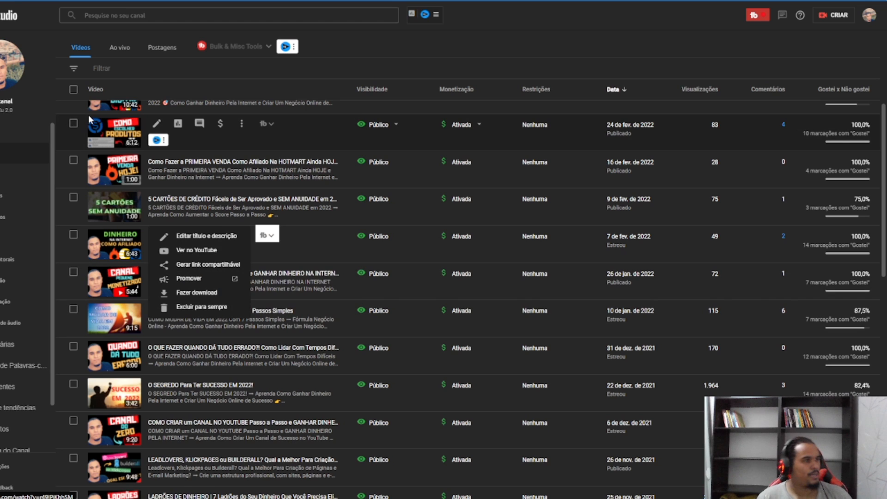
Back in Google Ads, set the ad's YouTube video from the copied link and choose the Anúncio em vídeo In-feed format
{"action": "key", "text": "alt+Tab"}
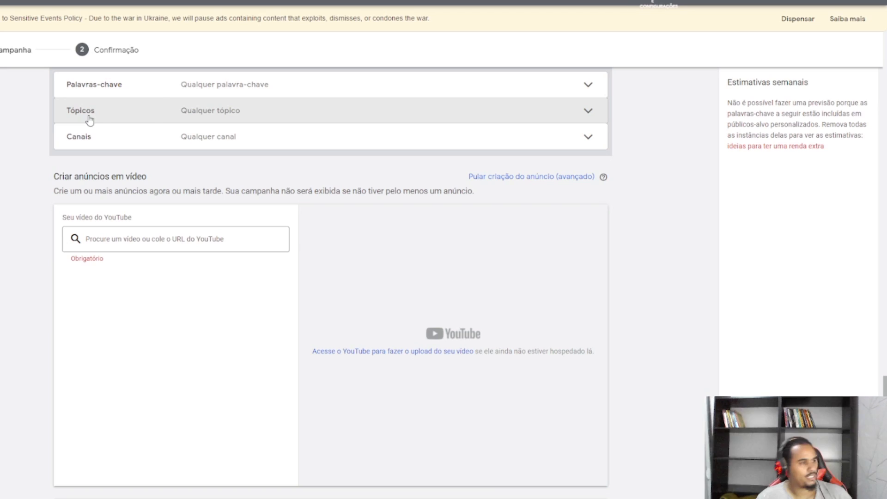
{"action": "left_click", "coordinate": [132, 239]}
{"action": "key", "text": "ctrl+v"}
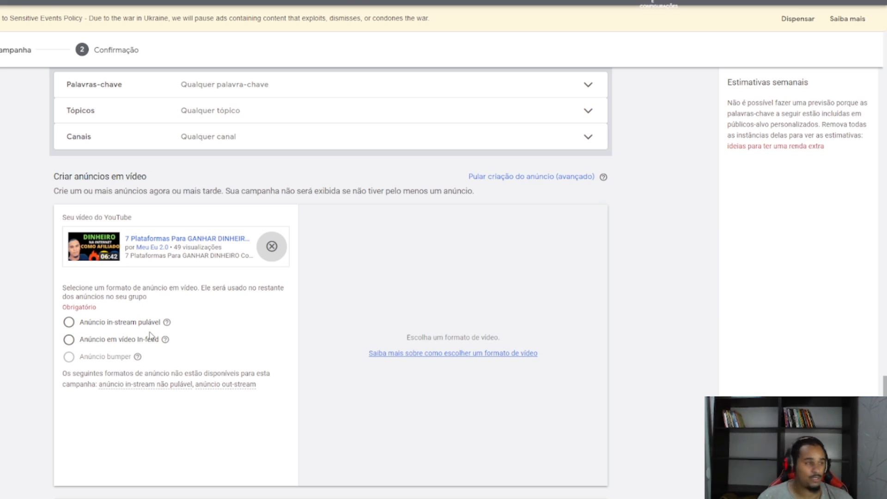
{"action": "left_click", "coordinate": [126, 343]}
Enter the ad title "7 Plataformas Para Ganhar Dinheiro Como Afiliado"
{"action": "scroll", "coordinate": [13, 234], "scroll_direction": "down", "scroll_amount": 5}
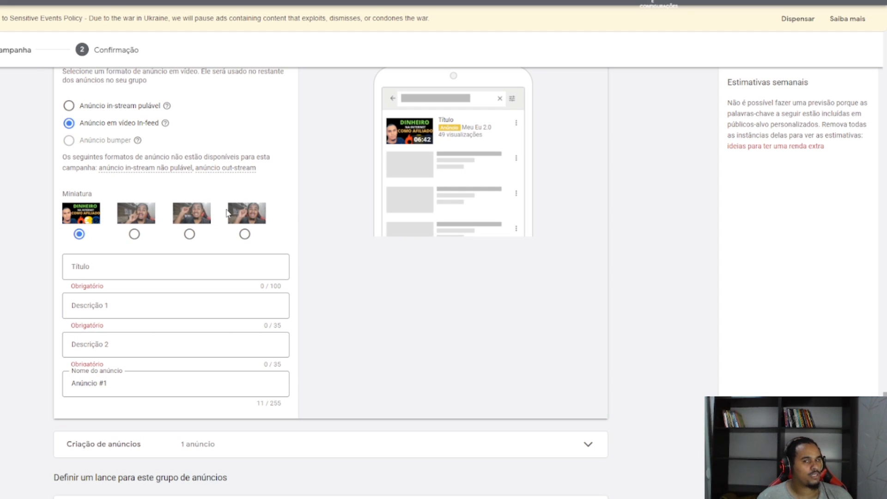
{"action": "left_click", "coordinate": [175, 268]}
{"action": "scroll", "coordinate": [142, 209], "scroll_direction": "up", "scroll_amount": 2}
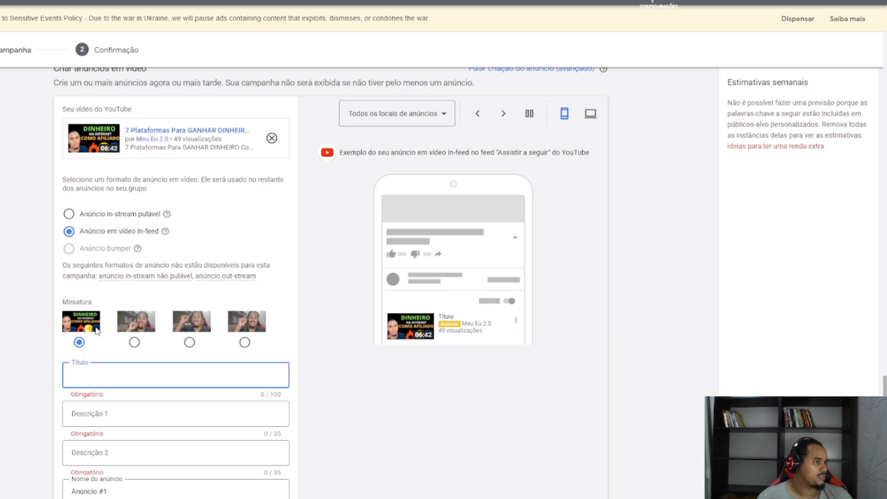
{"action": "scroll", "coordinate": [96, 329], "scroll_direction": "down", "scroll_amount": 2}
{"action": "type", "text": "7"}
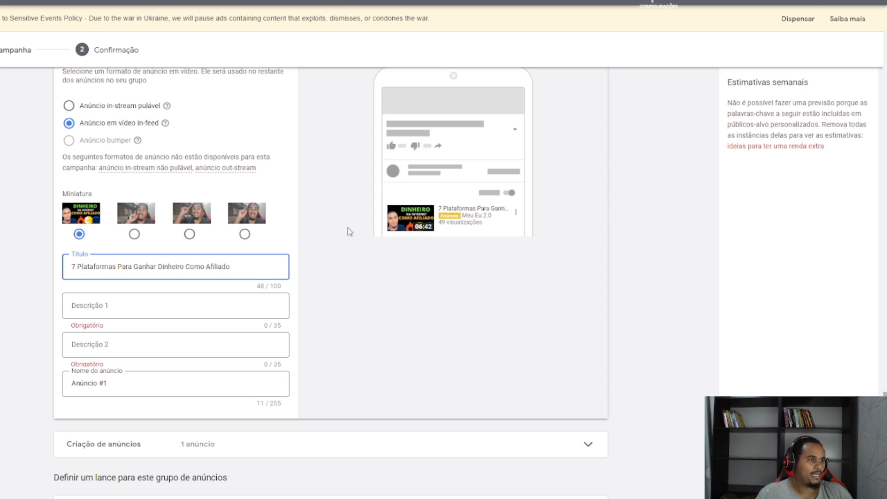
Replace "Plataformas" with "Sites" in the ad title so it reads "7 Sites Para Ganhar Dinheiro Como Afiliado"
{"action": "scroll", "coordinate": [509, 224], "scroll_direction": "up", "scroll_amount": 1}
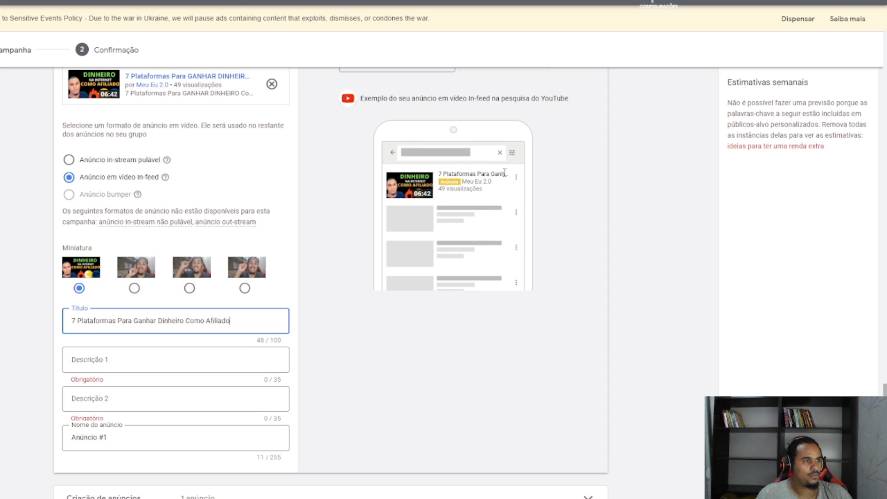
{"action": "double_click", "coordinate": [108, 319]}
{"action": "type", "text": "Sit"}
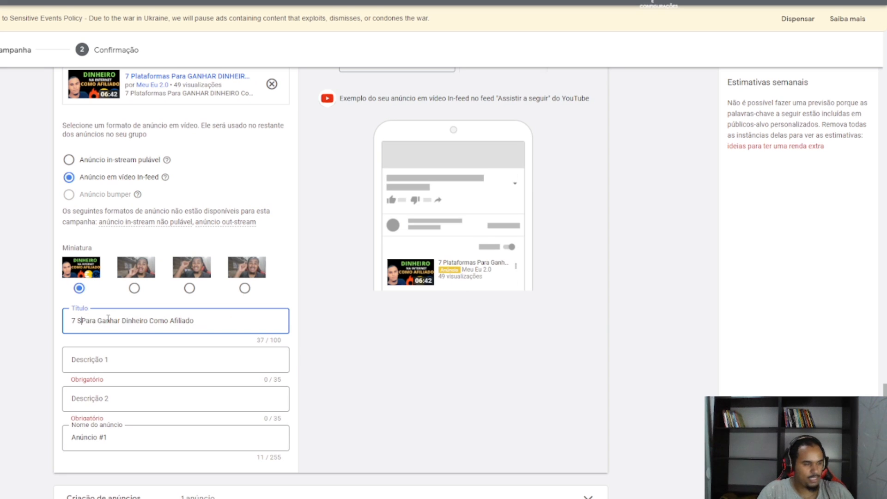
{"action": "type", "text": "e "}
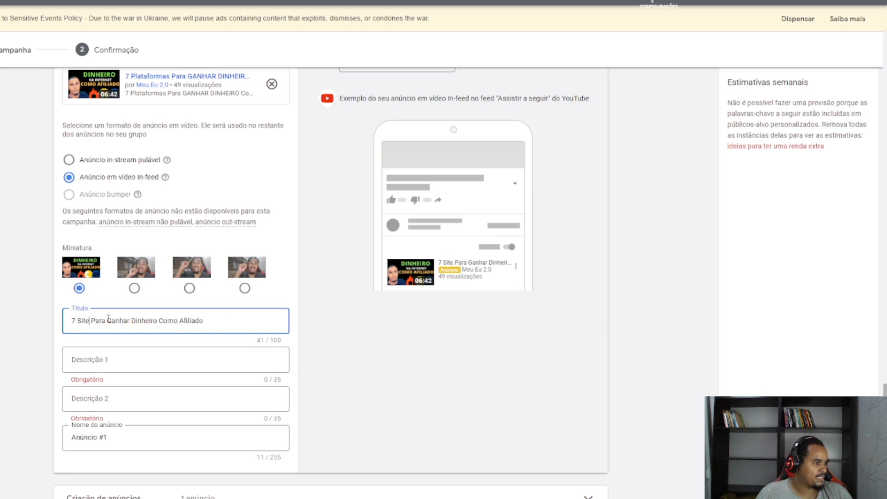
{"action": "type", "text": "s"}
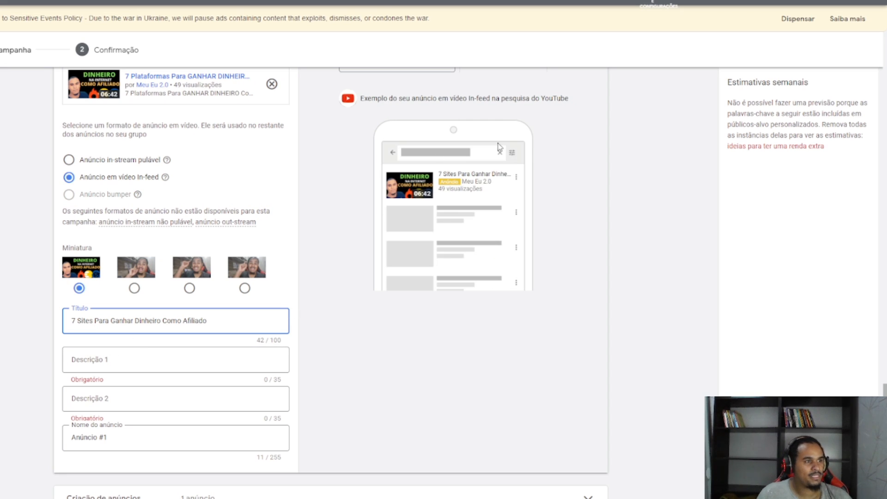
Enter "Conheça 7 sites para ganhar dinheiro" as the ad's Descrição 1
{"action": "left_click", "coordinate": [107, 361]}
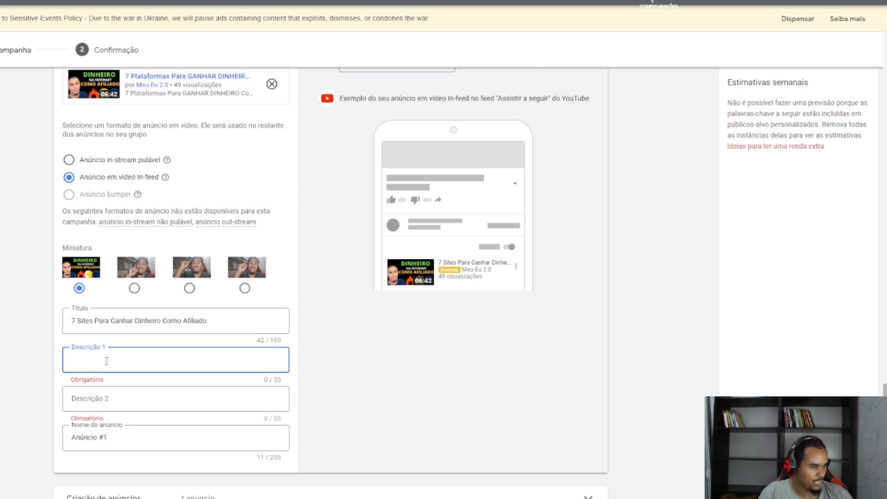
{"action": "type", "text": "Com"}
{"action": "key", "text": "BackSpace"}
{"action": "key", "text": "BackSpace"}
{"action": "key", "text": "BackSpace"}
{"action": "type", "text": "Es"}
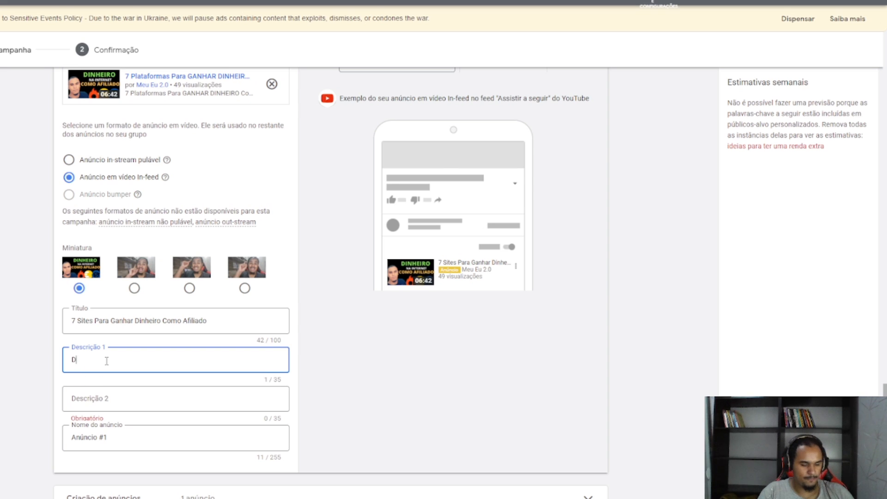
{"action": "key", "text": "BackSpace"}
{"action": "key", "text": "BackSpace"}
{"action": "type", "text": "Conheça"}
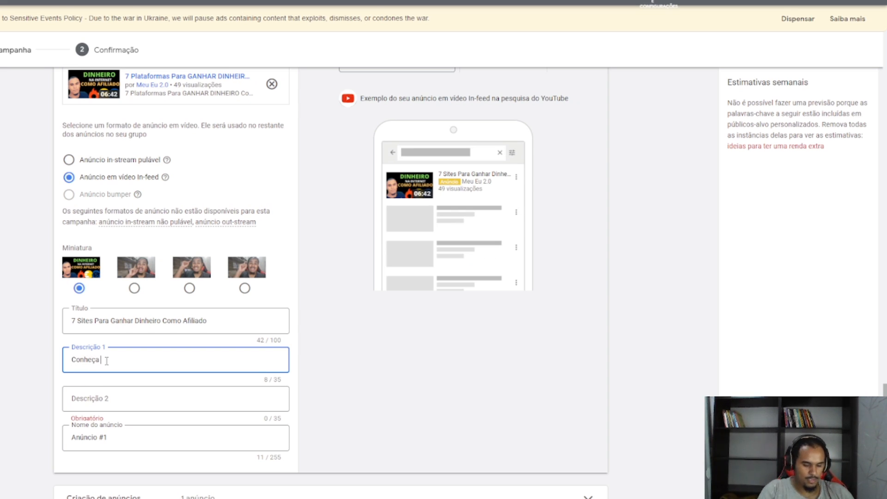
{"action": "type", "text": " 7 sites para ganh"}
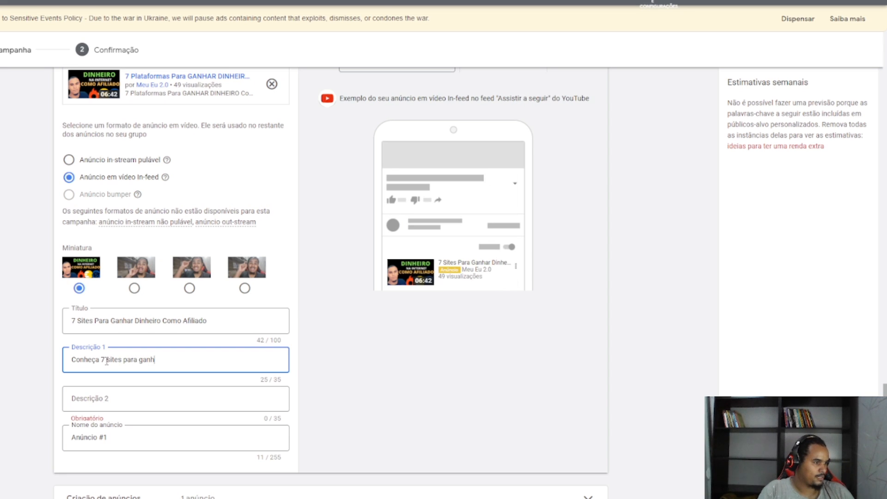
{"action": "type", "text": "ar dinheiro"}
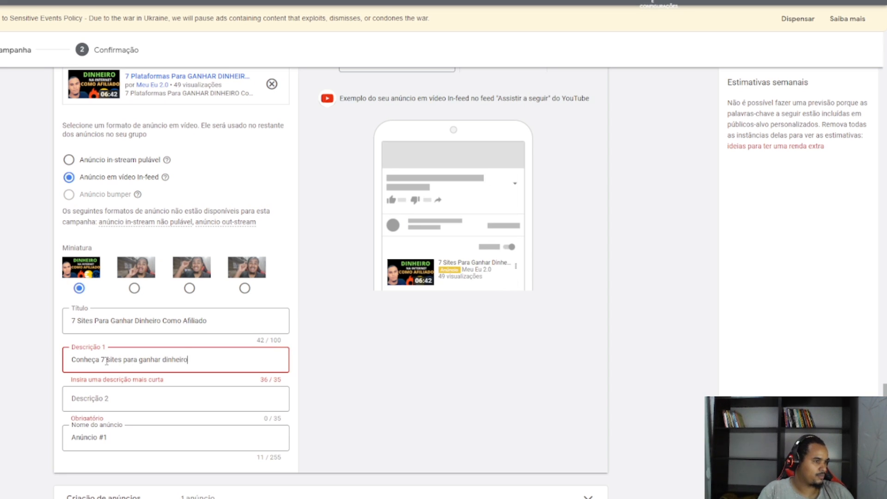
Reword Descrição 1 as "Conheça 7 plataformas para ganhar"
{"action": "key", "text": "ctrl+BackSpace"}
{"action": "key", "text": "ctrl+BackSpace"}
{"action": "key", "text": "ctrl+BackSpace"}
{"action": "key", "text": "ctrl+BackSpace"}
{"action": "key", "text": "ctrl+BackSpace"}
{"action": "type", "text": "7 "}
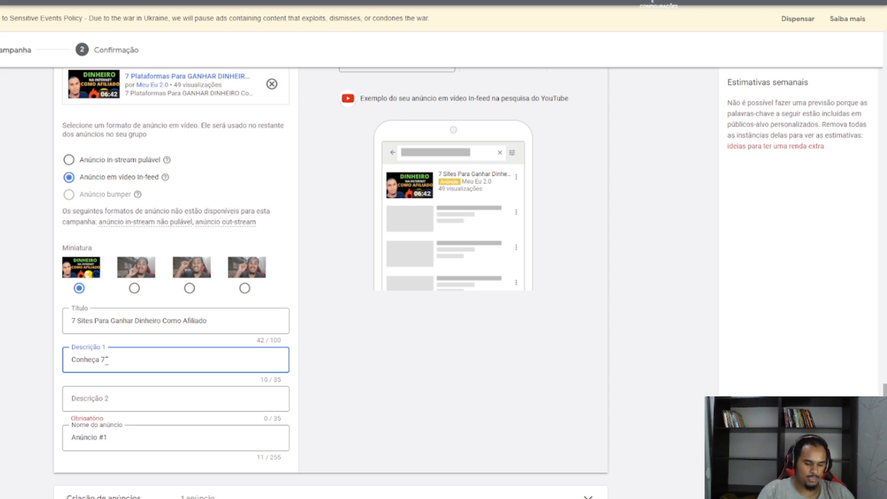
{"action": "type", "text": "plataformas para ganhar"}
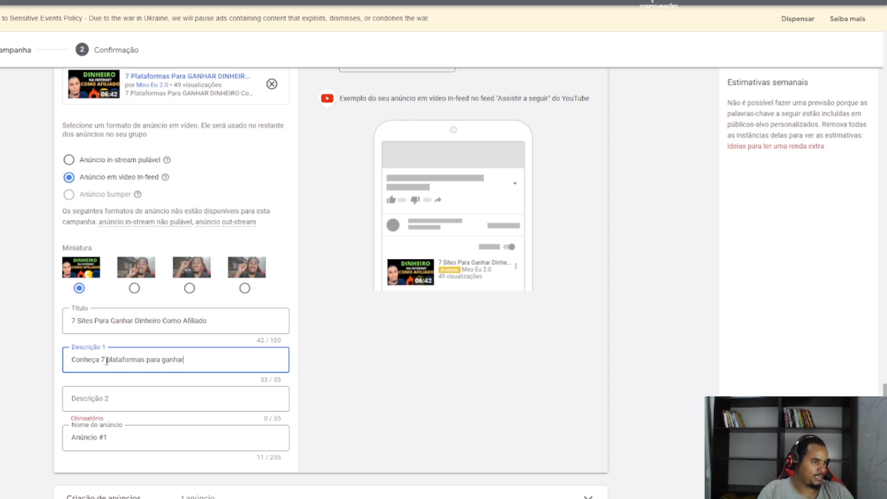
Enter "dinheiro como afiliado em 2022." as the ad's Descrição 2
{"action": "key", "text": "Tab"}
{"action": "type", "text": "dihe"}
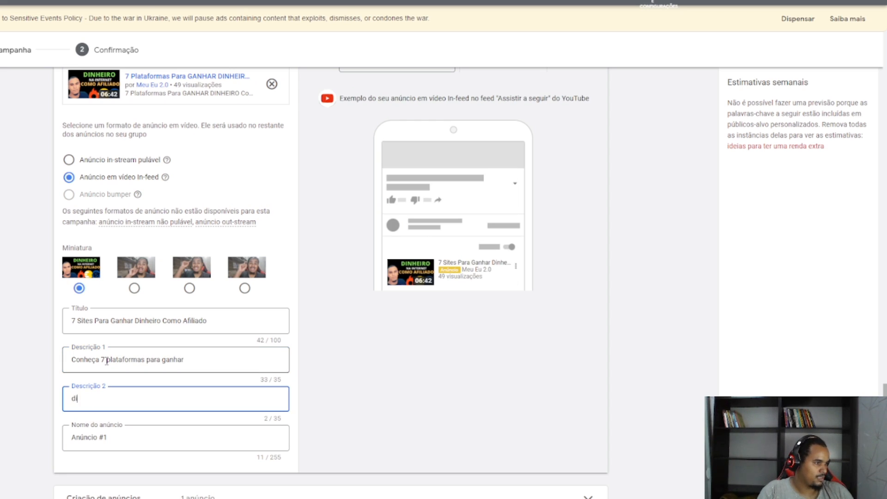
{"action": "key", "text": "BackSpace"}
{"action": "key", "text": "BackSpace"}
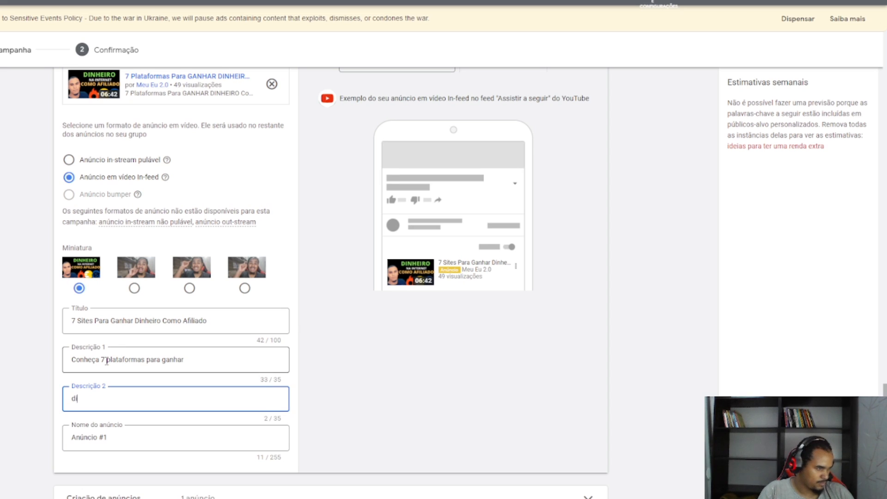
{"action": "type", "text": "nheiro como "}
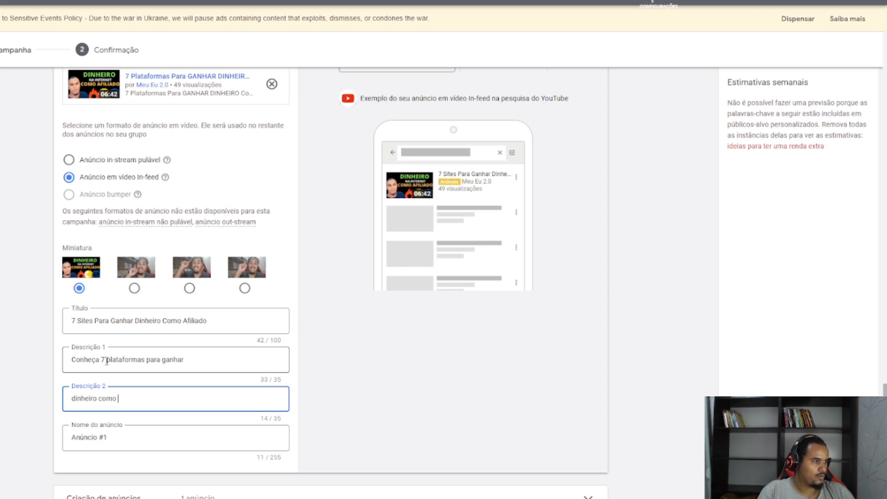
{"action": "type", "text": "afiliado em 2022"}
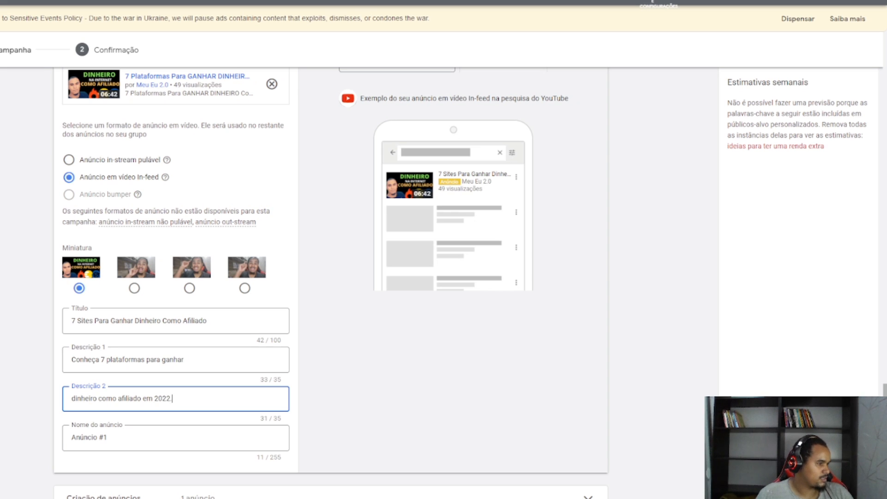
Rename the ad as AD#1
{"action": "scroll", "coordinate": [132, 357], "scroll_direction": "down", "scroll_amount": 2}
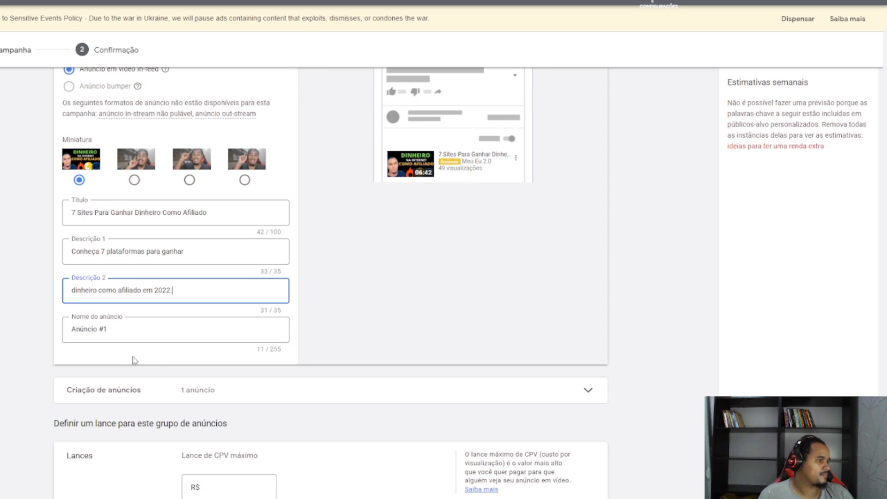
{"action": "double_click", "coordinate": [131, 330]}
{"action": "triple_click", "coordinate": [131, 329]}
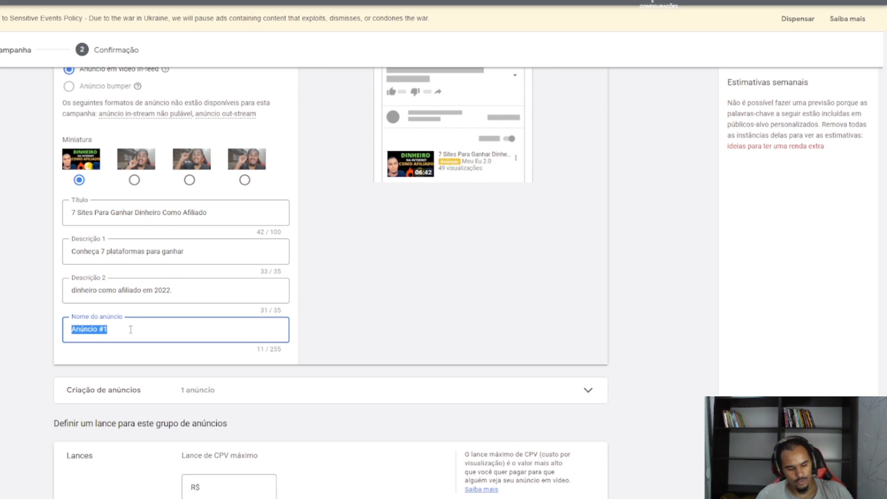
{"action": "type", "text": "AD#1"}
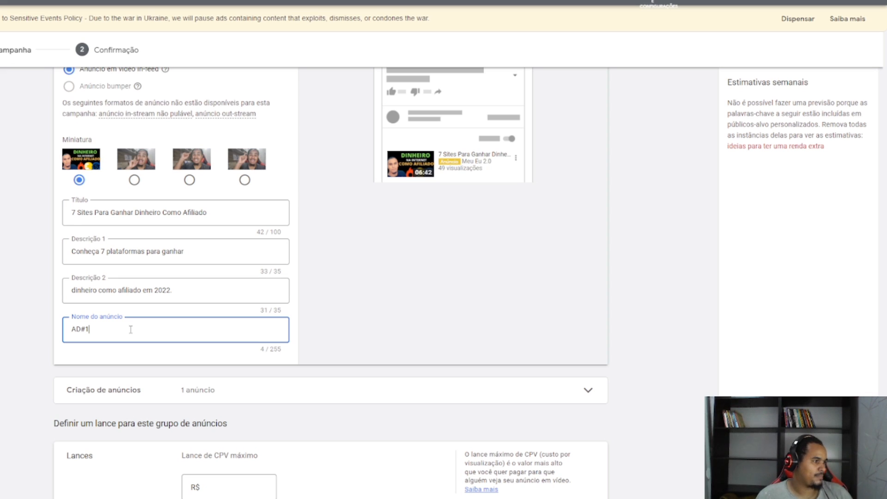
Expand the Criação de anúncios section to check the ad group's ads, and collapse it again
{"action": "scroll", "coordinate": [131, 330], "scroll_direction": "down", "scroll_amount": 2}
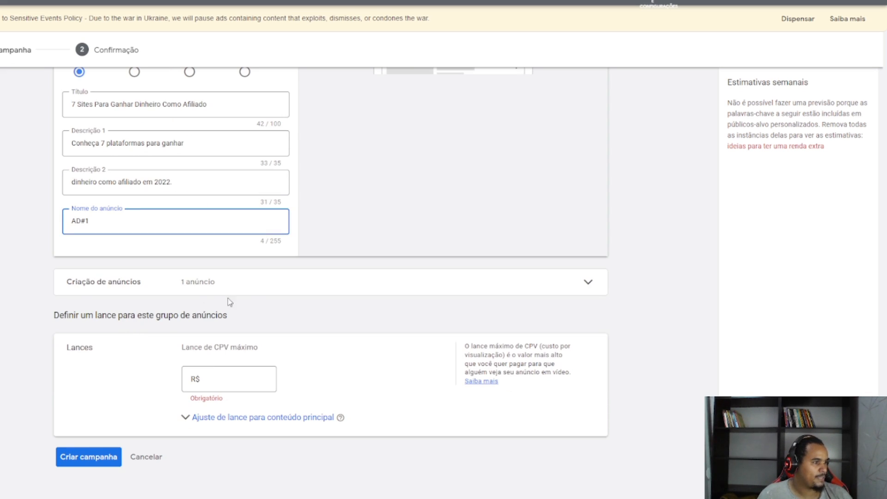
{"action": "left_click", "coordinate": [260, 279]}
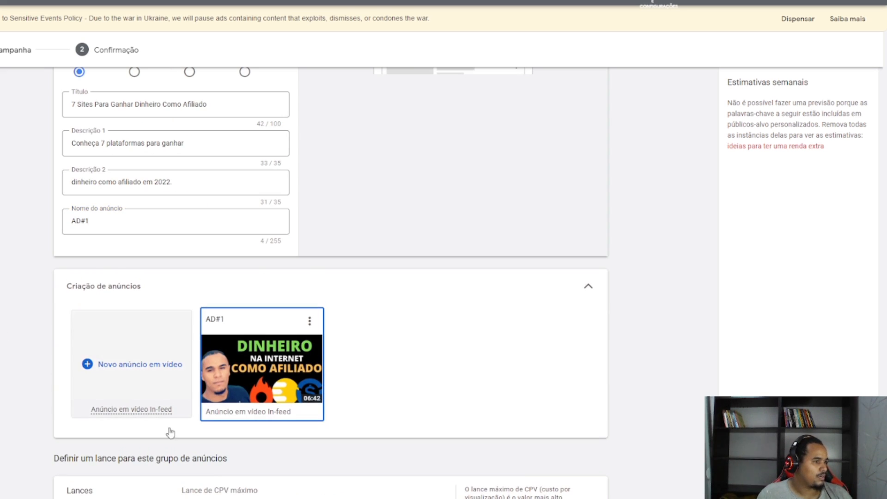
{"action": "left_click", "coordinate": [511, 279]}
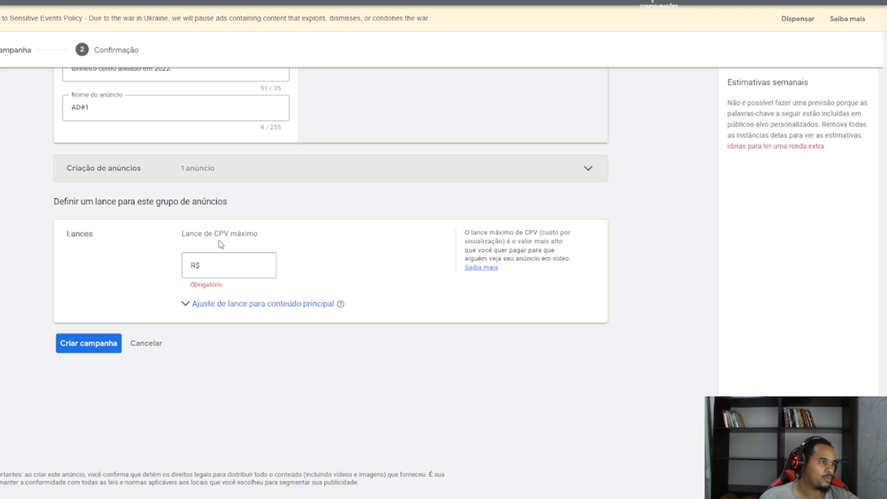
Enter R$ 0,30 as the ad group's maximum CPV bid, and replace it with R$ 0,05
{"action": "left_click_drag", "start_coordinate": [214, 233], "coordinate": [262, 239]}
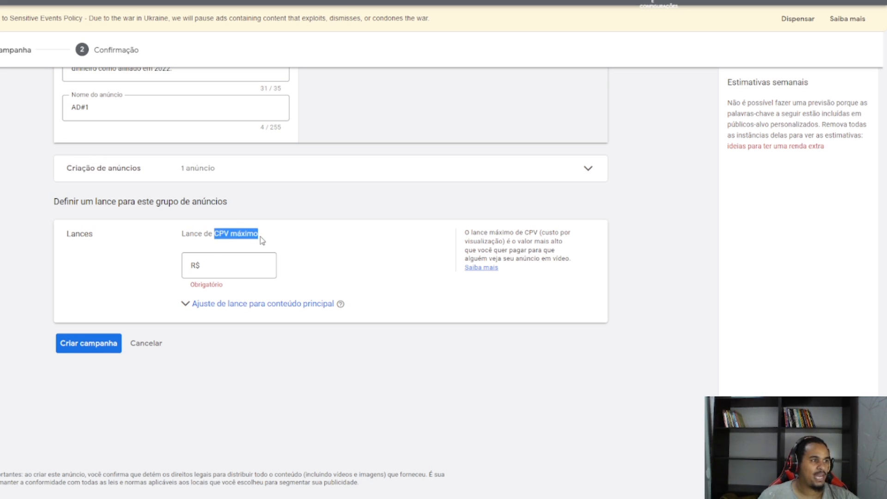
{"action": "left_click", "coordinate": [213, 234]}
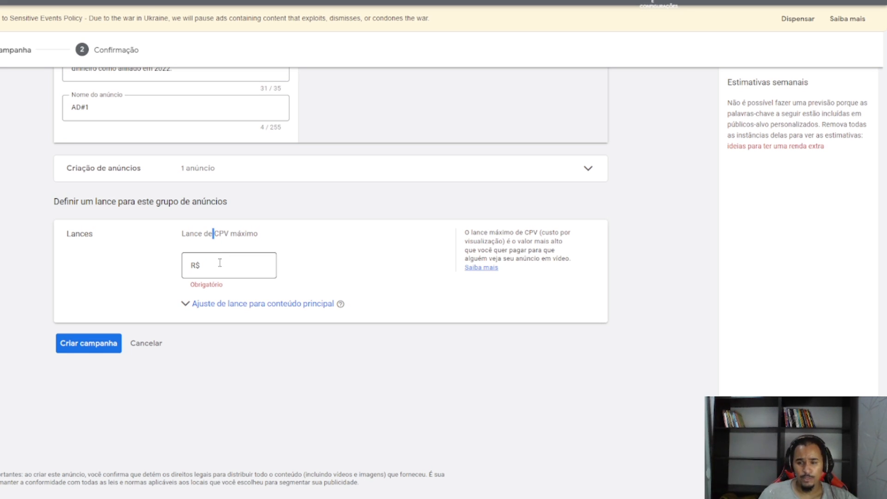
{"action": "left_click", "coordinate": [246, 263]}
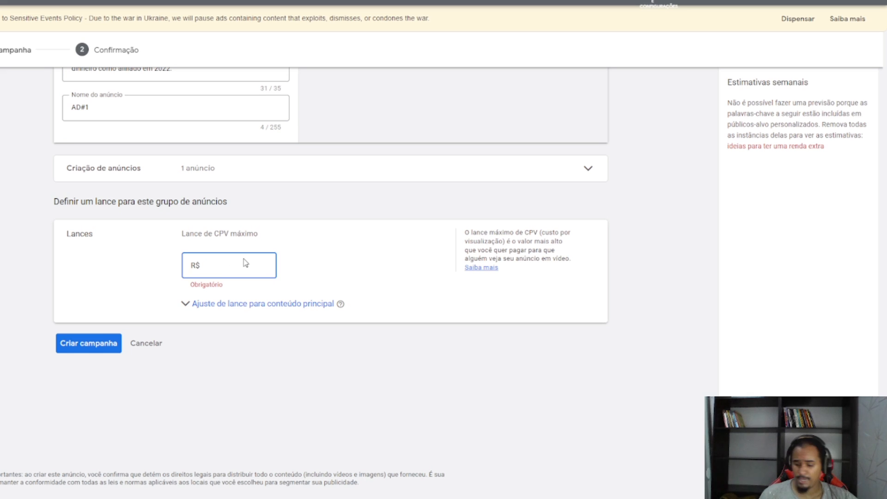
{"action": "type", "text": "0,30"}
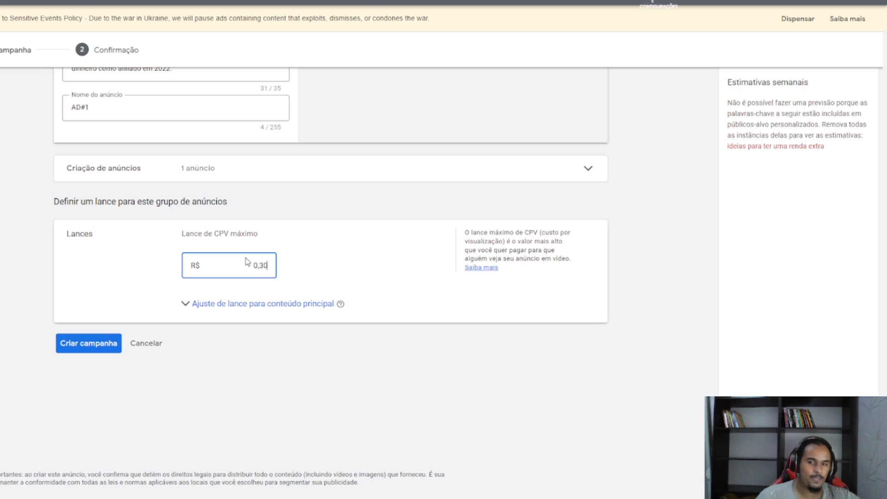
{"action": "double_click", "coordinate": [246, 265]}
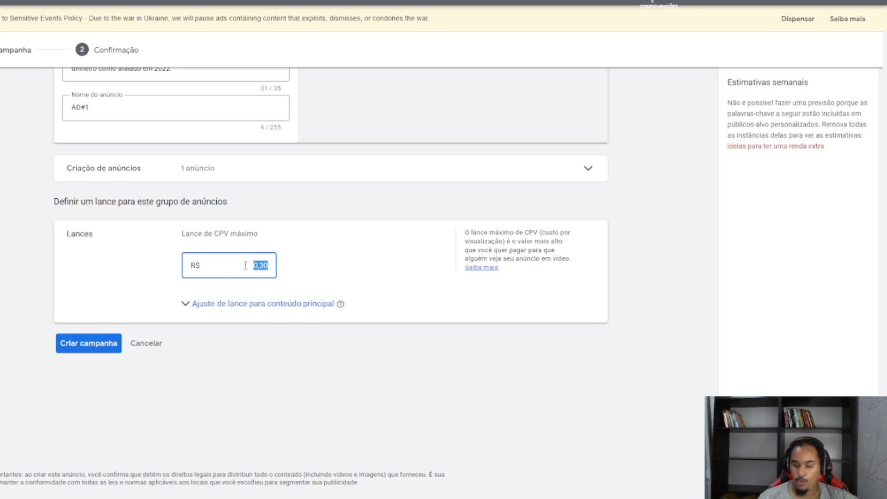
{"action": "type", "text": "0,05"}
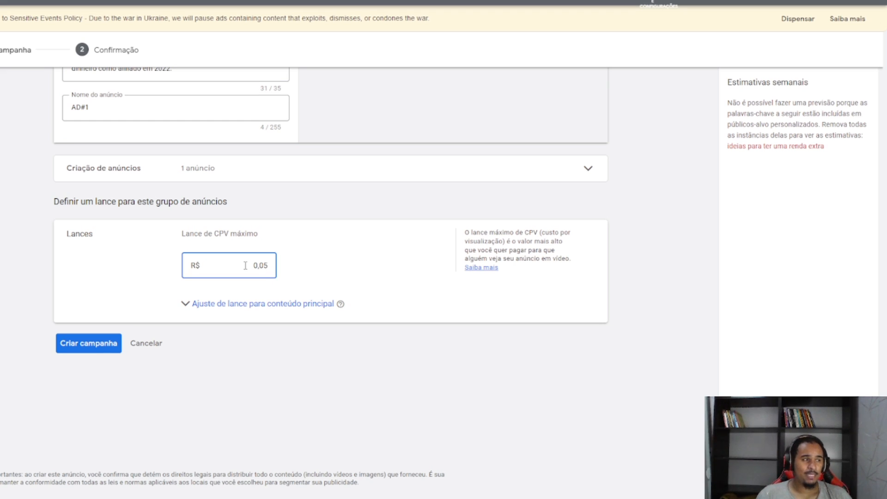
Set the ad group's maximum CPV bid to R$ 0,10
{"action": "key", "text": "shift+Left"}
{"action": "key", "text": "shift+Left"}
{"action": "key", "text": "shift+Left"}
{"action": "key", "text": "shift+Left"}
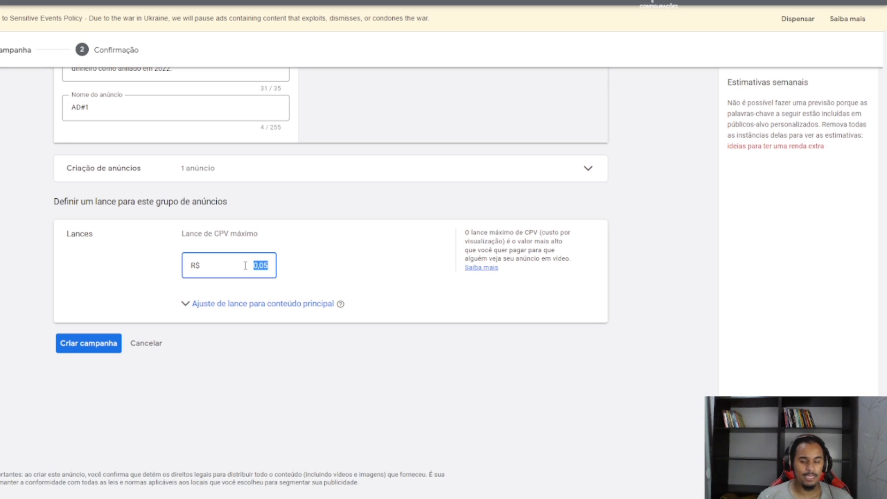
{"action": "key", "text": "BackSpace"}
{"action": "type", "text": "0,10"}
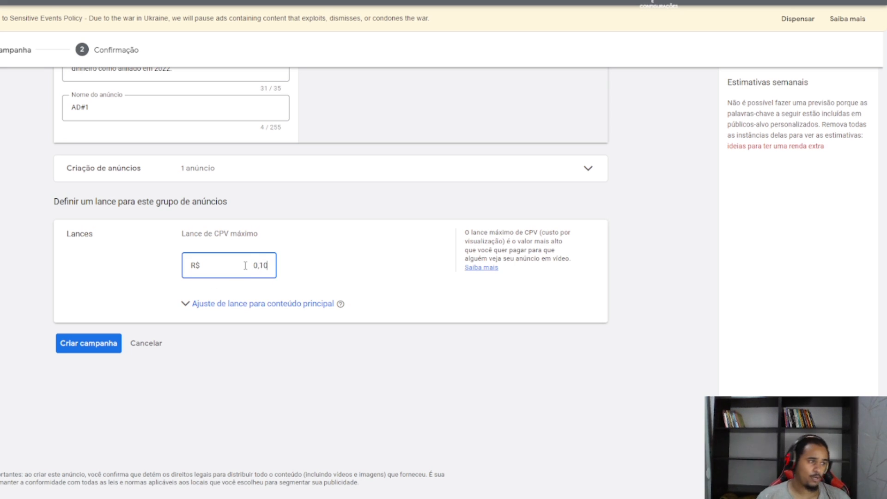
{"action": "key", "text": "Tab"}
{"action": "key", "text": "Tab"}
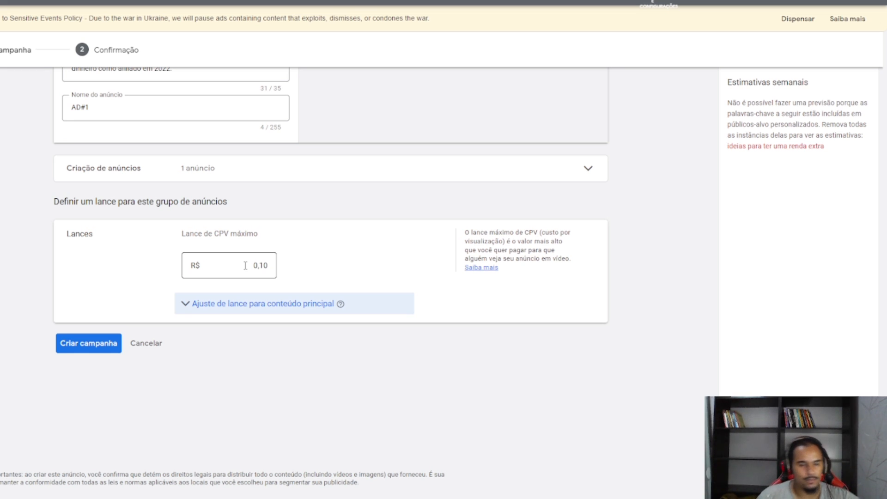
Look back over the campaign settings, create the campaign and continue to its ad groups
{"action": "scroll", "coordinate": [337, 222], "scroll_direction": "up", "scroll_amount": 20}
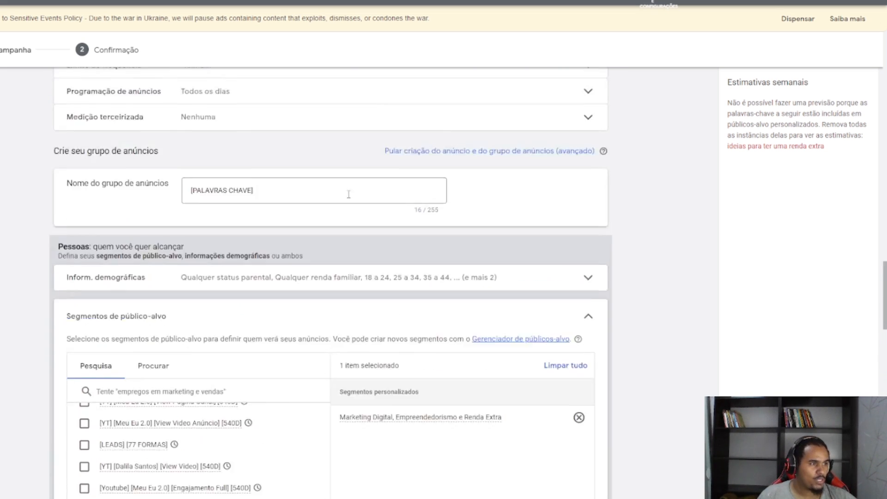
{"action": "scroll", "coordinate": [349, 194], "scroll_direction": "up", "scroll_amount": 1}
{"action": "scroll", "coordinate": [348, 198], "scroll_direction": "down", "scroll_amount": 20}
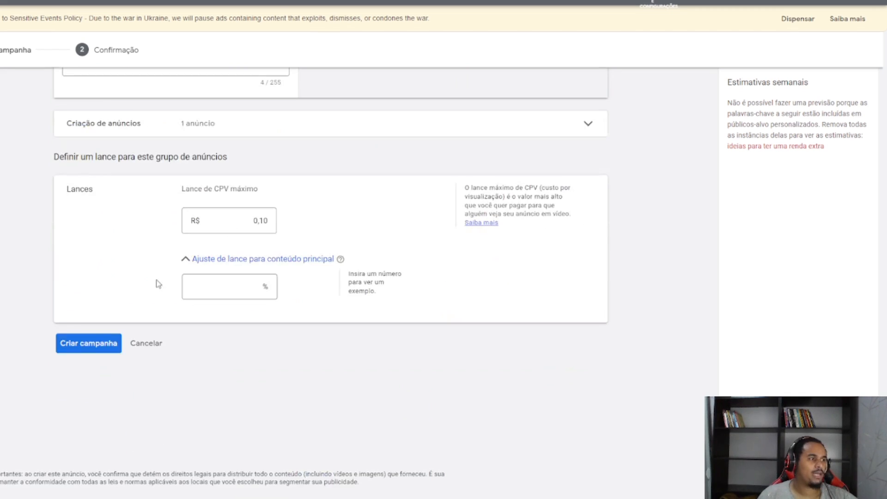
{"action": "left_click", "coordinate": [96, 347]}
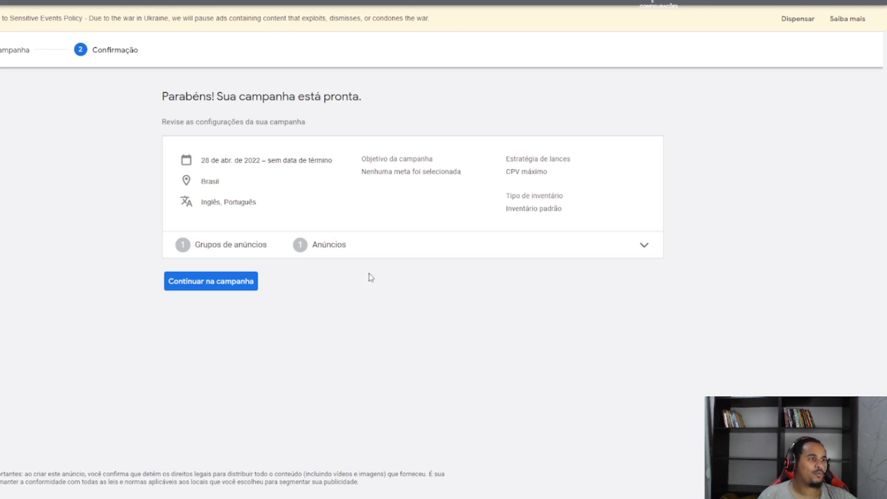
{"action": "left_click", "coordinate": [520, 245]}
{"action": "scroll", "coordinate": [429, 110], "scroll_direction": "down", "scroll_amount": 1}
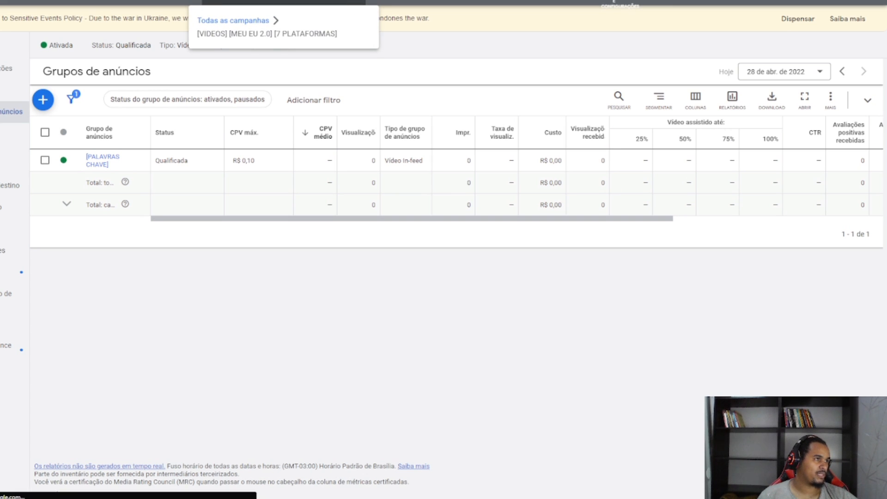
From the list of all campaigns, open [VIDEOS] [MEU EU 2.0] [7 PLATAFORMAS] and its [PALAVRAS CHAVE] ad group
{"action": "left_click", "coordinate": [231, 20]}
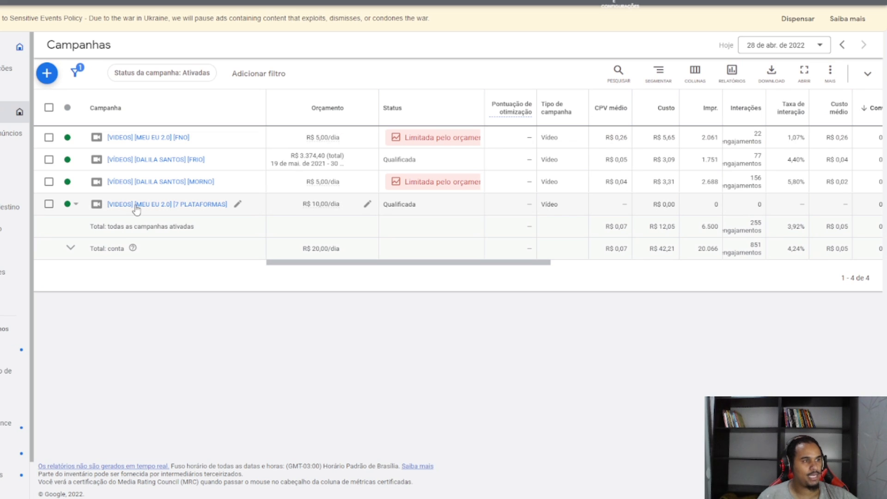
{"action": "left_click", "coordinate": [171, 206]}
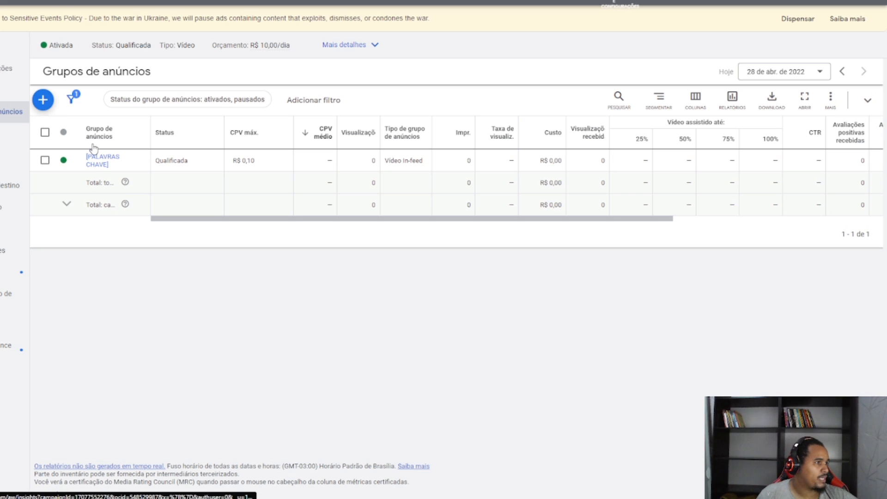
{"action": "left_click", "coordinate": [101, 161]}
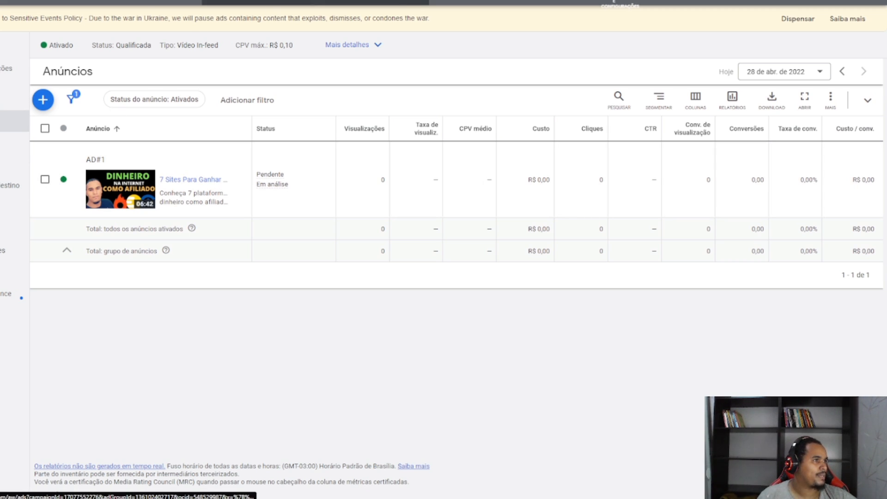
Examine the ad group's audience segments, age demographics and exclusions in their expanded tables
{"action": "mouse_move", "coordinate": [315, 2]}
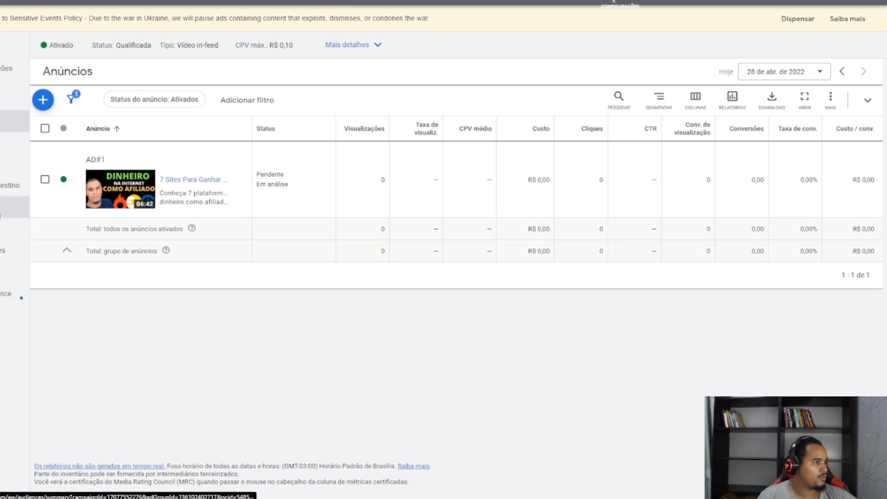
{"action": "left_click", "coordinate": [5, 207]}
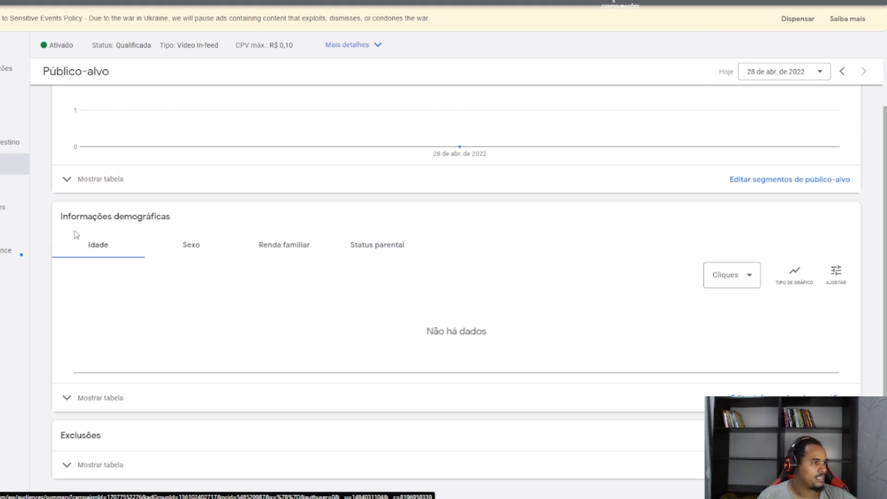
{"action": "left_click", "coordinate": [90, 181]}
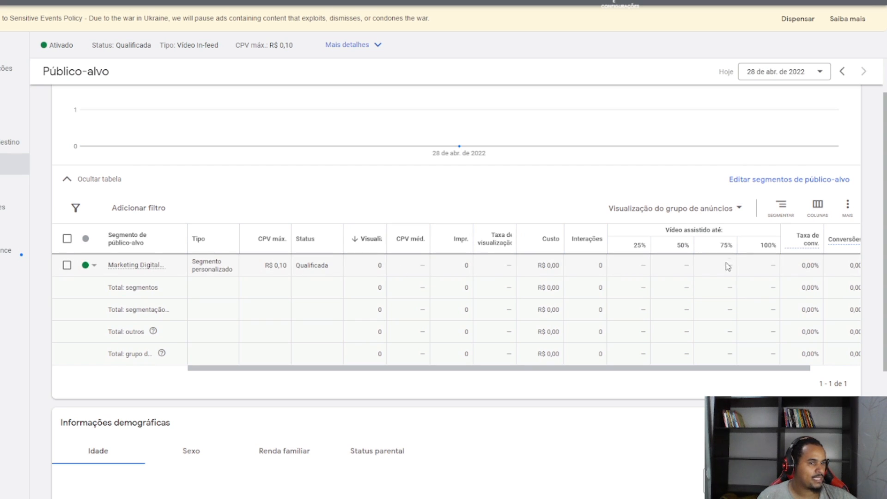
{"action": "scroll", "coordinate": [444, 290], "scroll_direction": "down", "scroll_amount": 5}
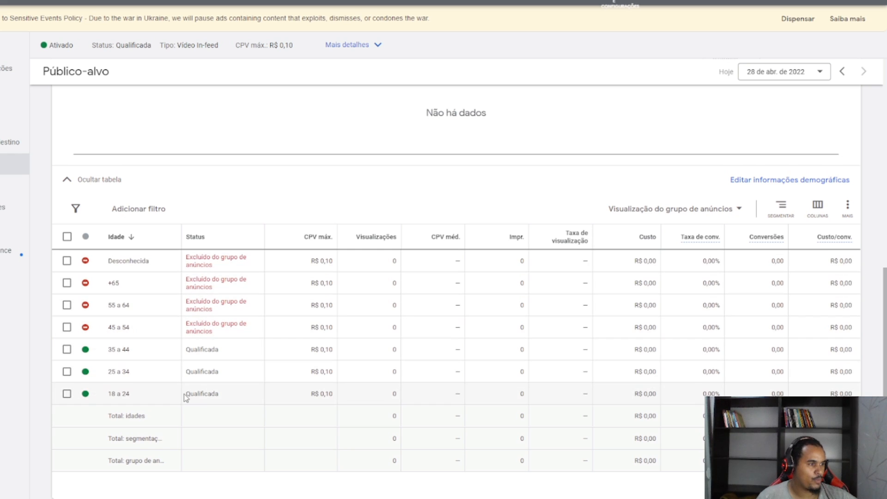
{"action": "scroll", "coordinate": [273, 278], "scroll_direction": "up", "scroll_amount": 10}
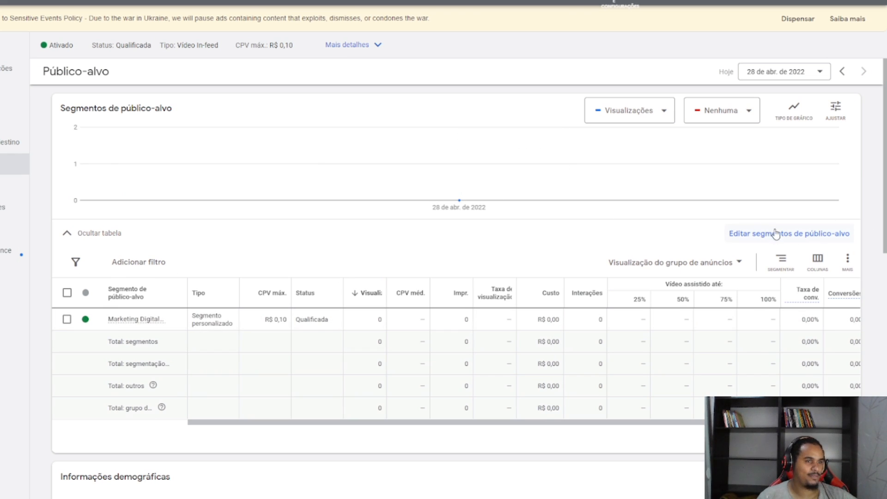
{"action": "scroll", "coordinate": [313, 277], "scroll_direction": "down", "scroll_amount": 10}
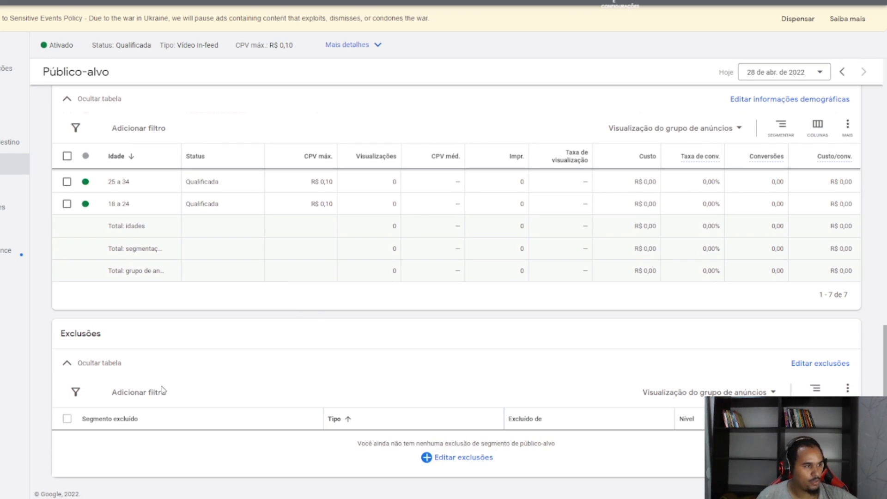
Exclude the [Youtube] [Meu Eu 2.0] [Engajamento Full] [540D] segment at ad group level and save the exclusion
{"action": "left_click", "coordinate": [445, 461]}
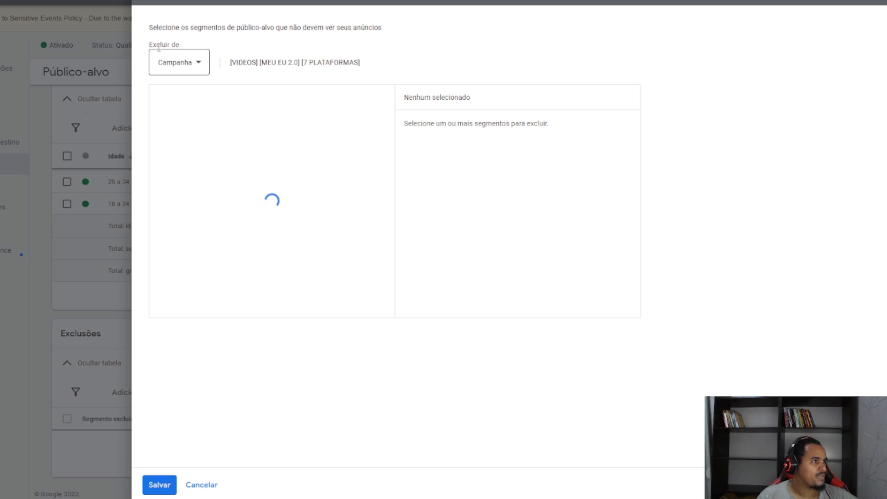
{"action": "left_click", "coordinate": [191, 67]}
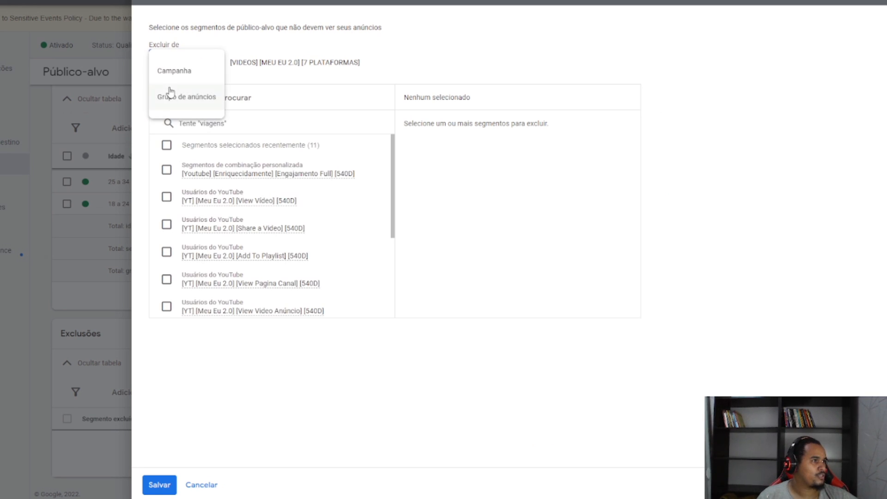
{"action": "left_click", "coordinate": [191, 97]}
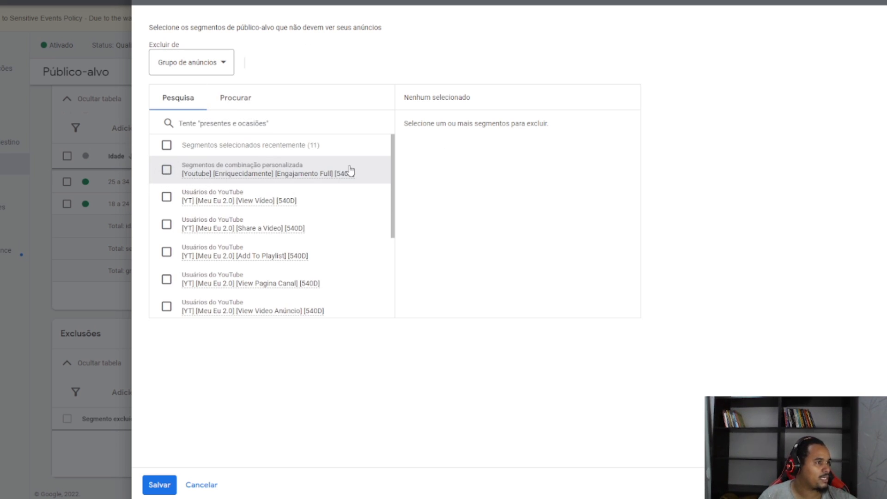
{"action": "scroll", "coordinate": [350, 169], "scroll_direction": "down", "scroll_amount": 3}
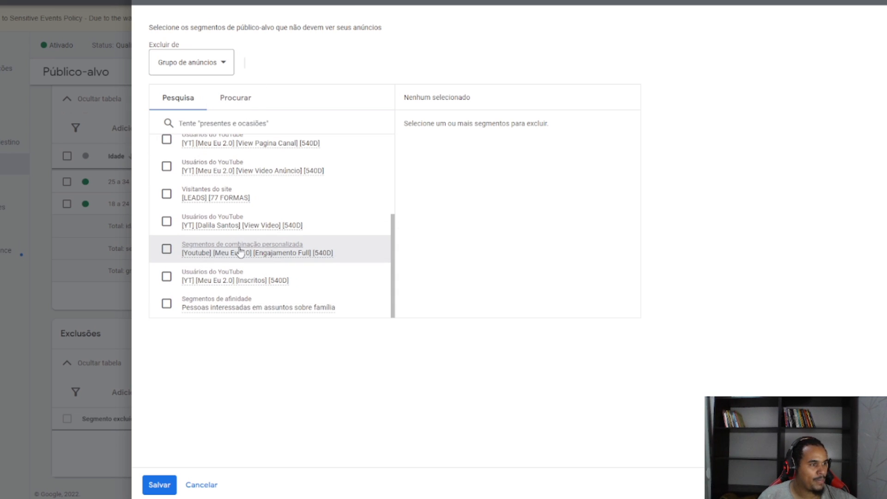
{"action": "left_click", "coordinate": [166, 249]}
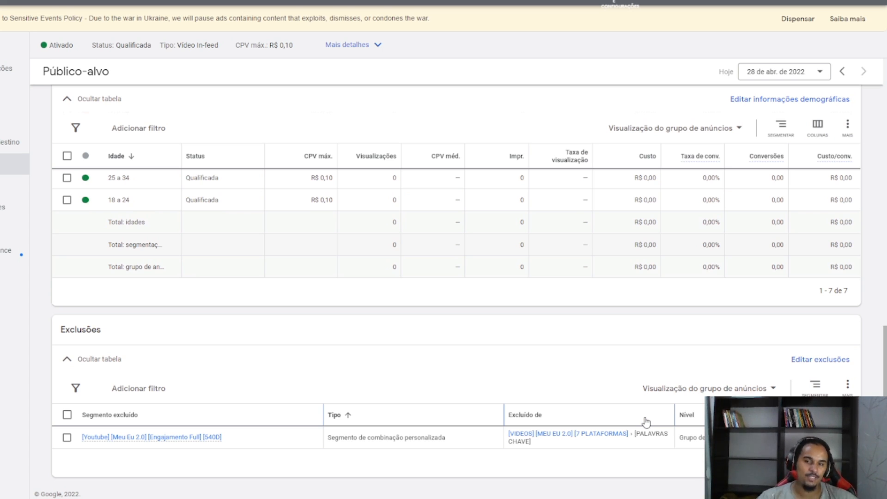
Return from the ad group to the [VIDEOS] [MEU EU 2.0] [7 PLATAFORMAS] campaign's audience overview
{"action": "scroll", "coordinate": [428, 144], "scroll_direction": "up", "scroll_amount": 9}
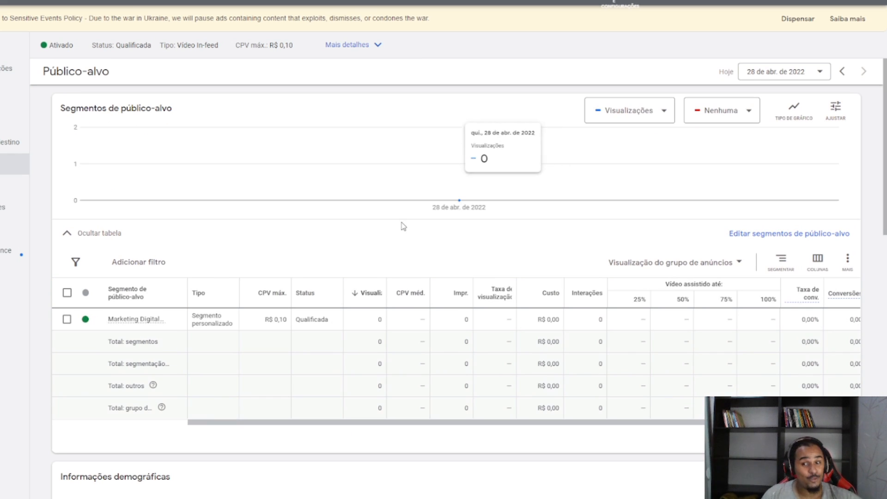
{"action": "mouse_move", "coordinate": [328, 2]}
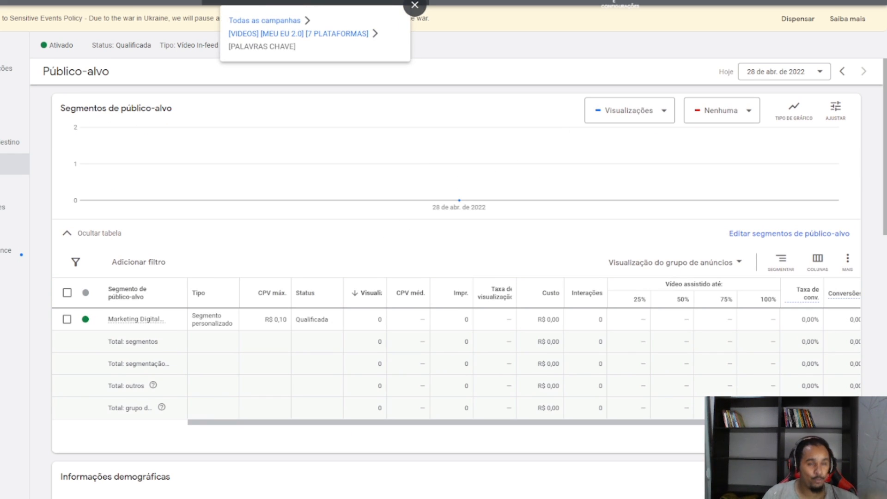
{"action": "left_click", "coordinate": [299, 33]}
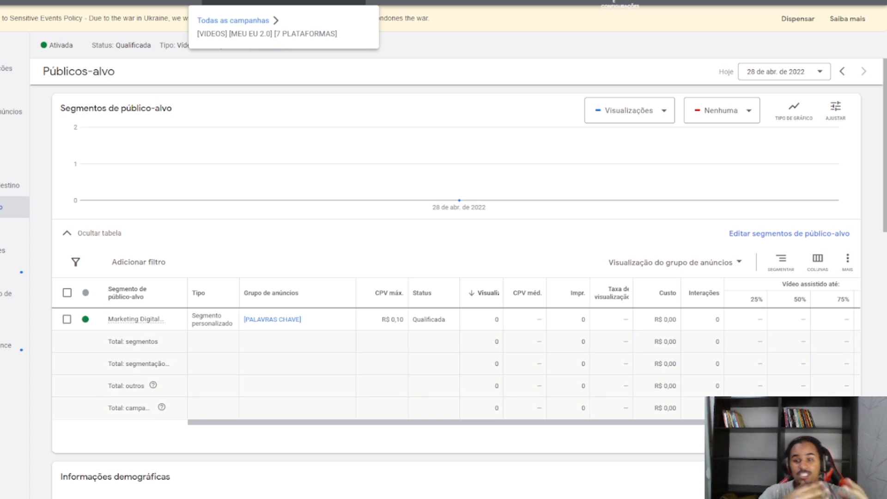